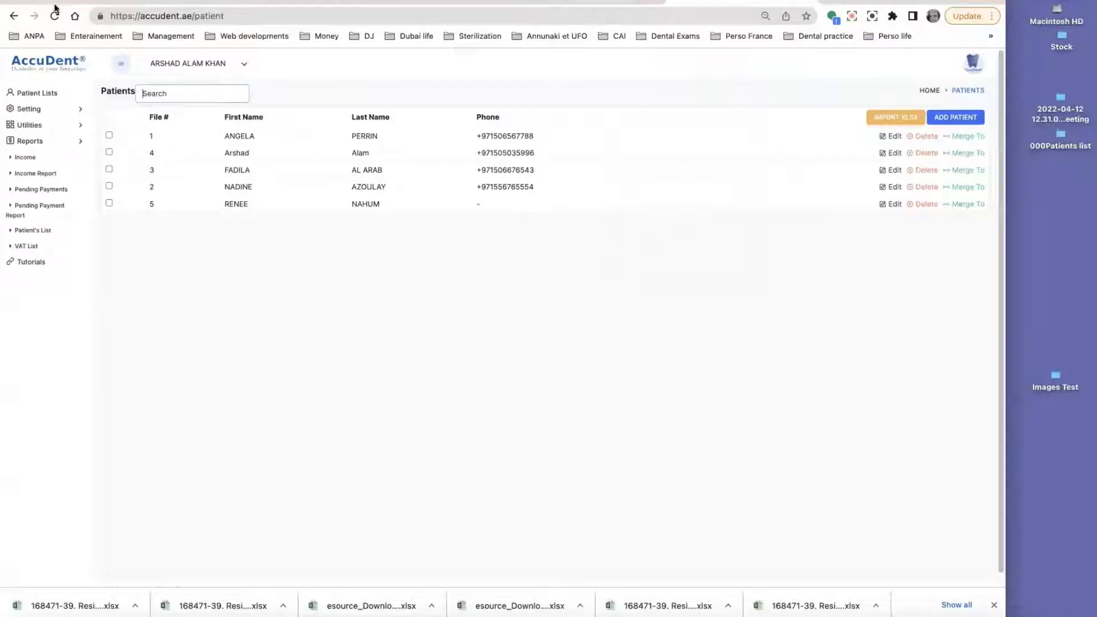
Step: Open the fourth patient's chart from the patient list
left_click(36, 1)
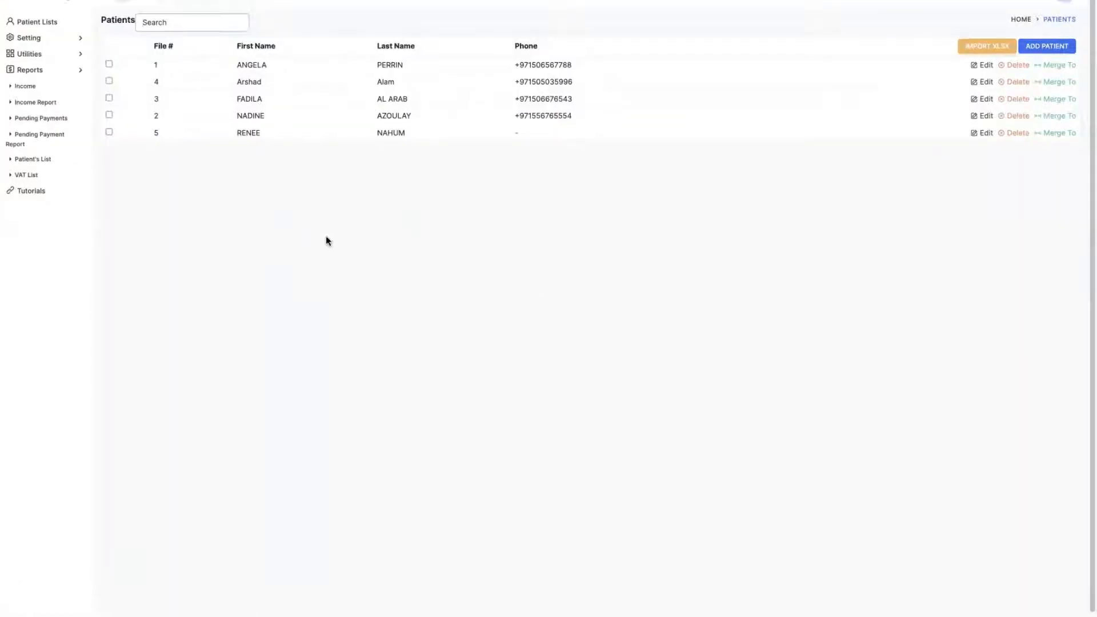
left_click(39, 23)
left_click(433, 118)
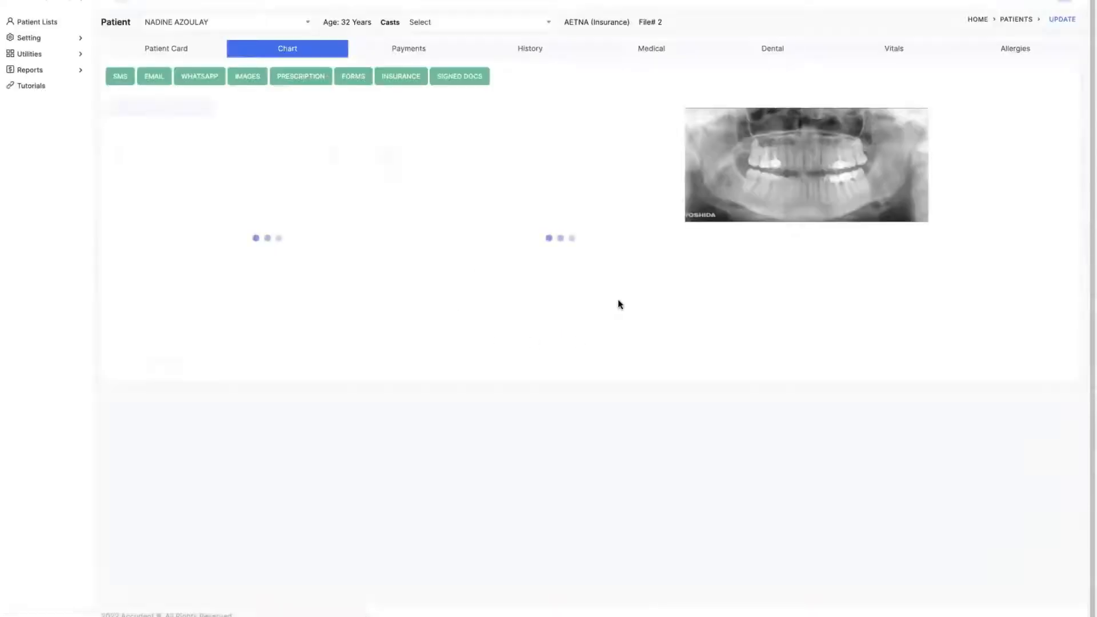
Step: Select the two latest procedures, teeth 11 and 44, and open the insurance claim form for them
scroll(558, 394, "down", 2)
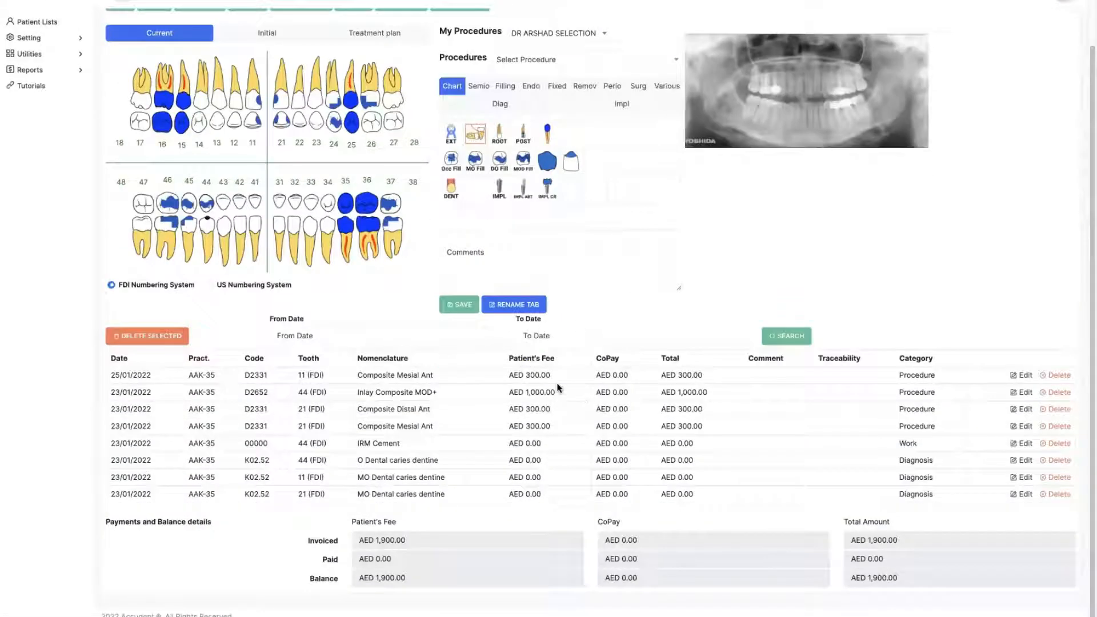
left_click_drag(556, 377, 558, 393)
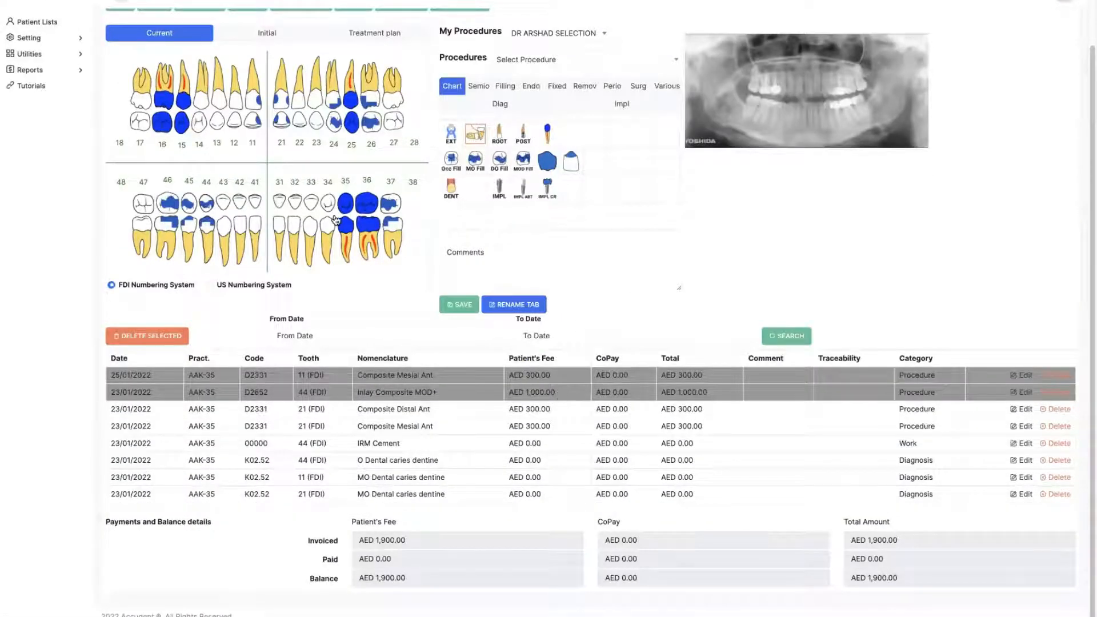
scroll(336, 221, "up", 2)
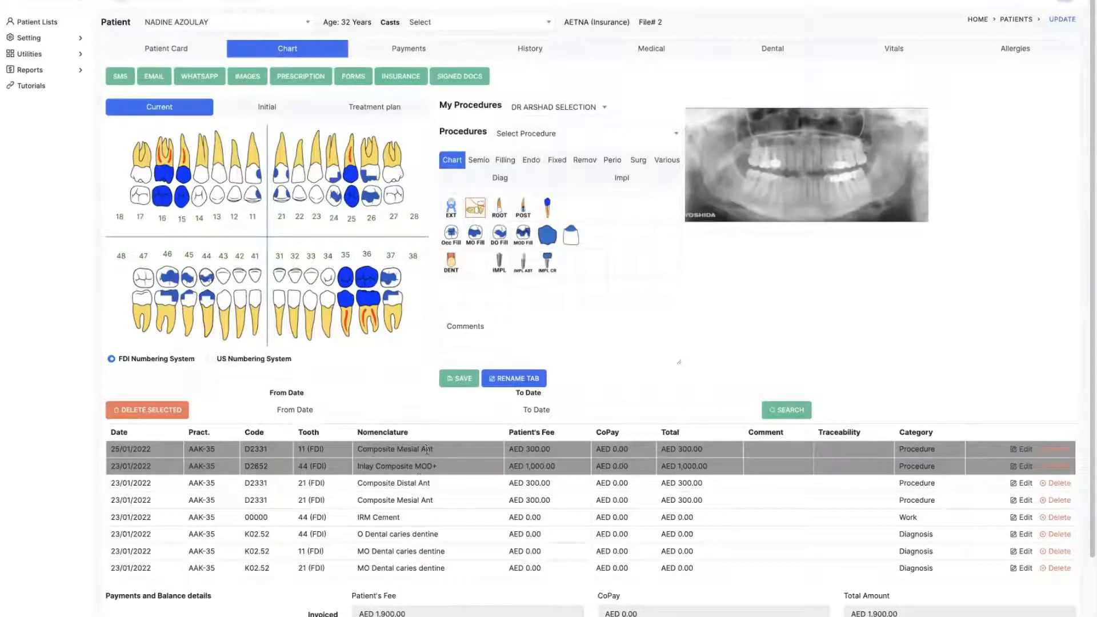
left_click(407, 74)
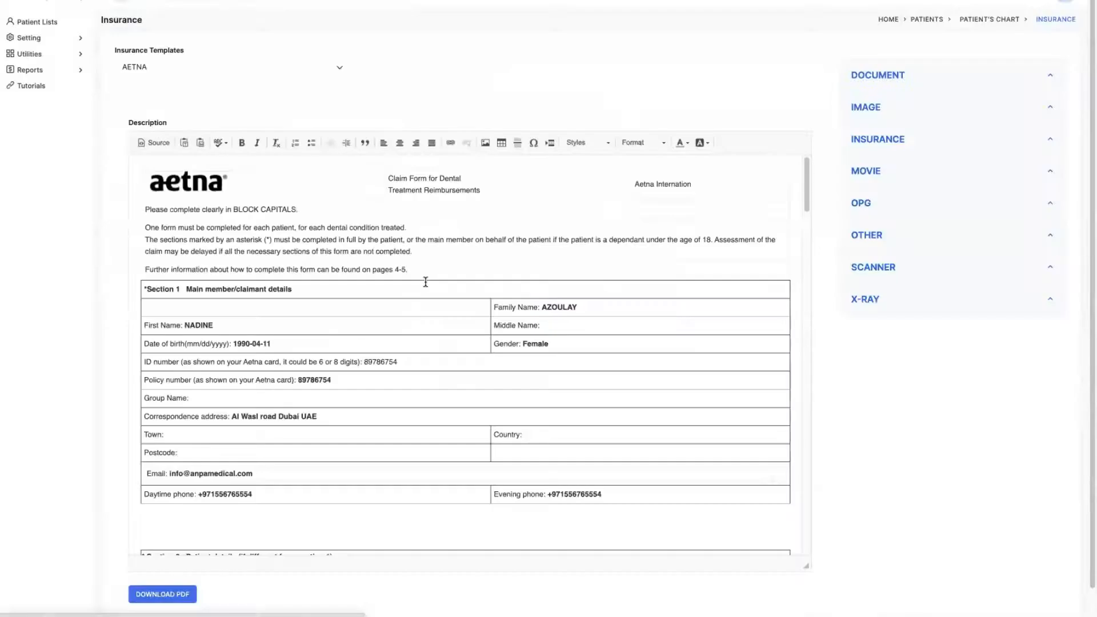
Step: Review the AETNA claim form and invoice, then download it as PDF choosing to post it
scroll(263, 234, "down", 10)
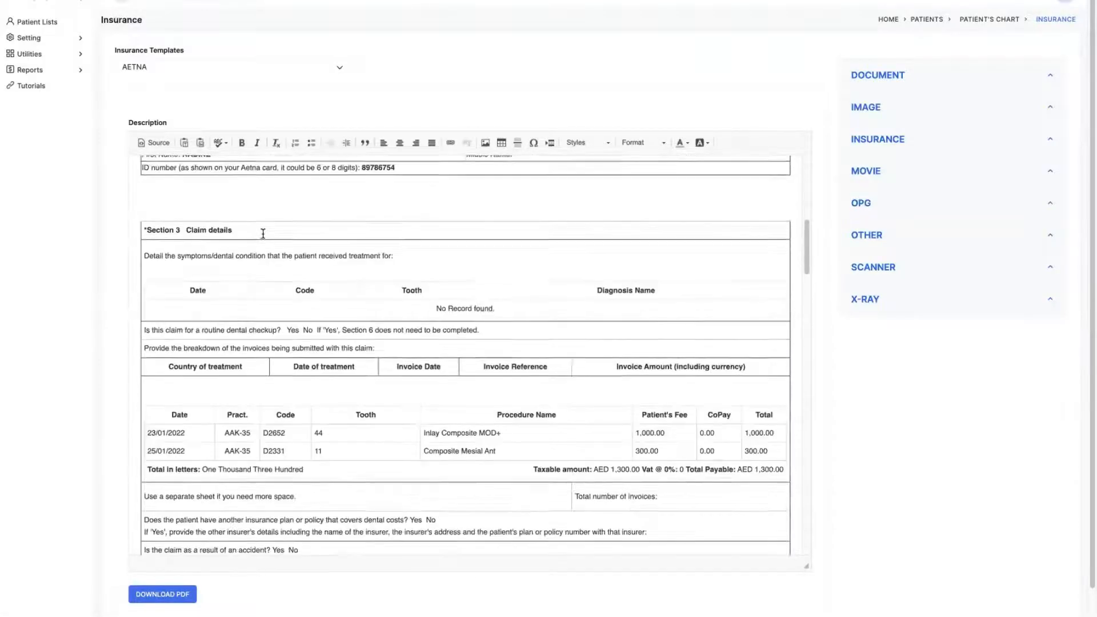
scroll(264, 233, "down", 1)
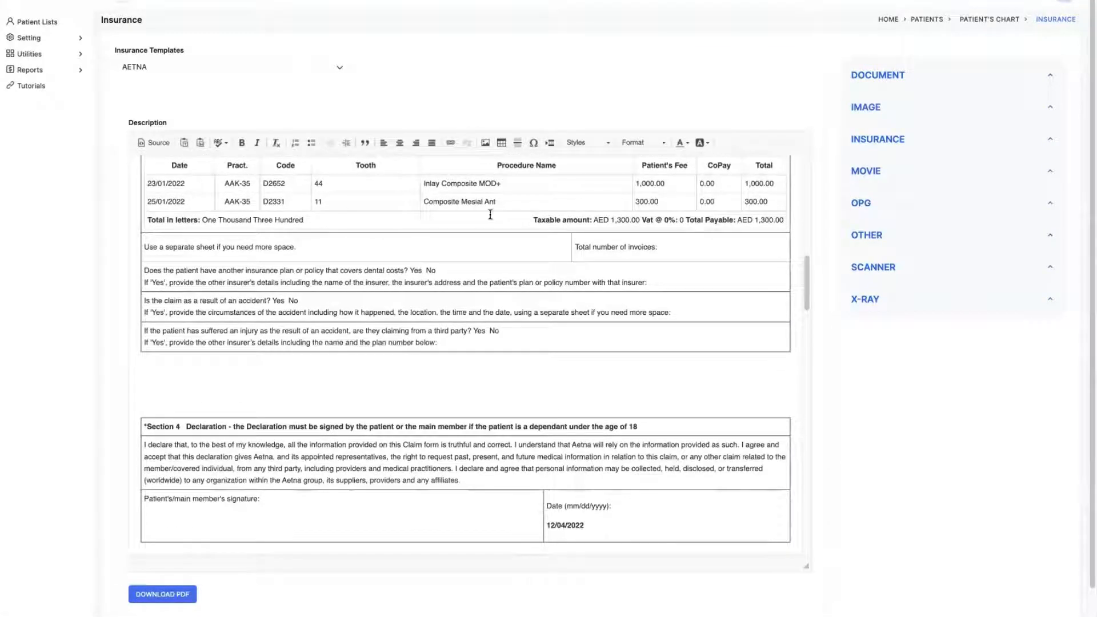
scroll(455, 207, "down", 8)
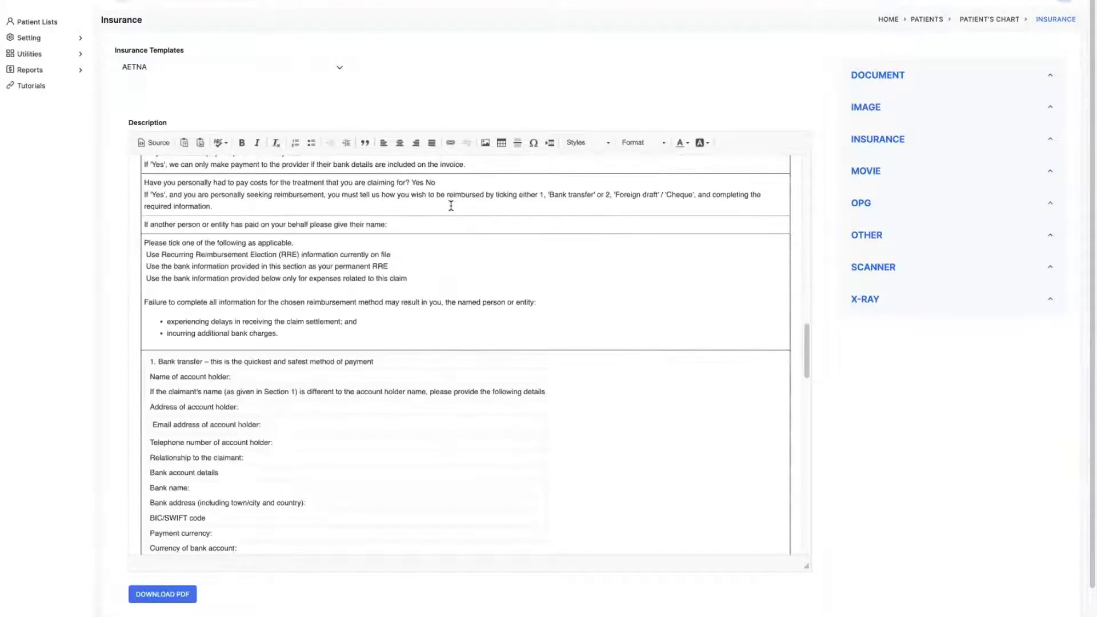
scroll(451, 205, "down", 5)
scroll(451, 206, "down", 5)
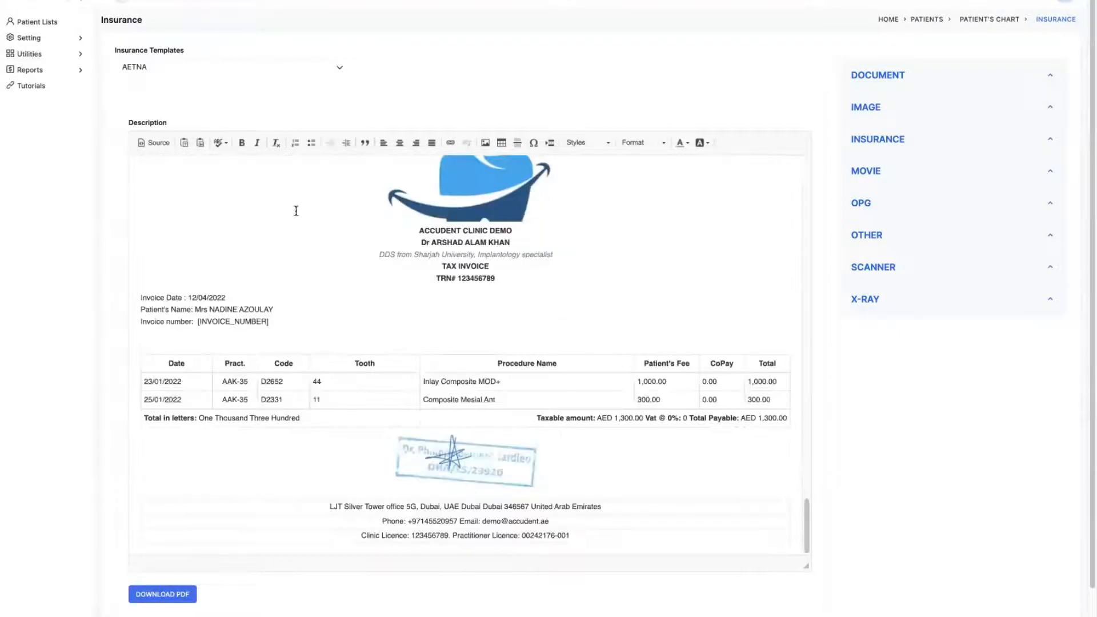
left_click(163, 594)
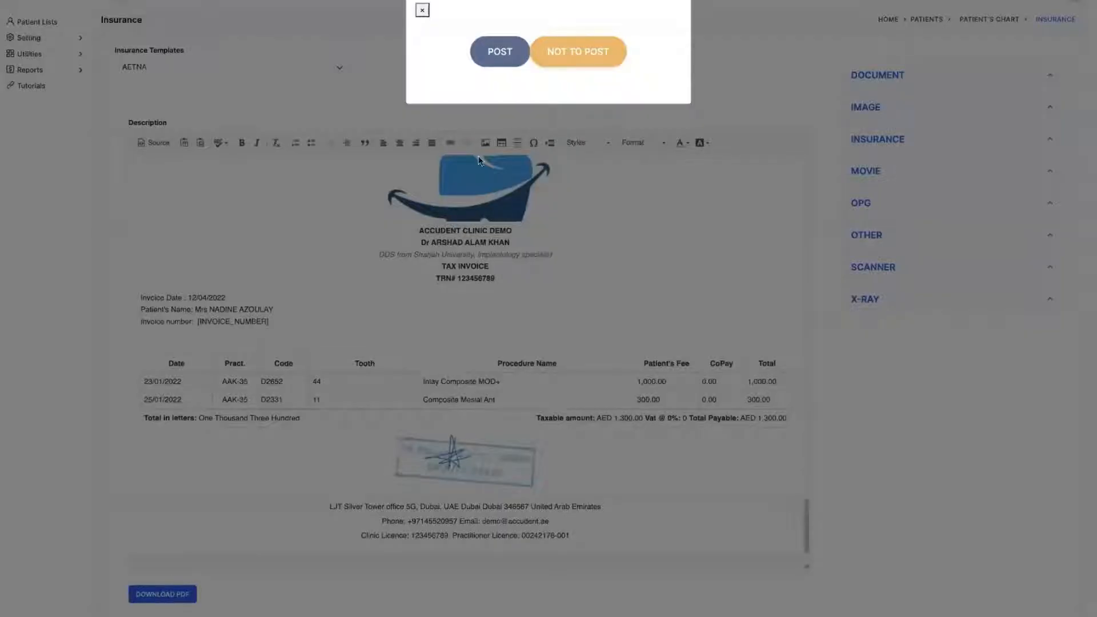
left_click(501, 52)
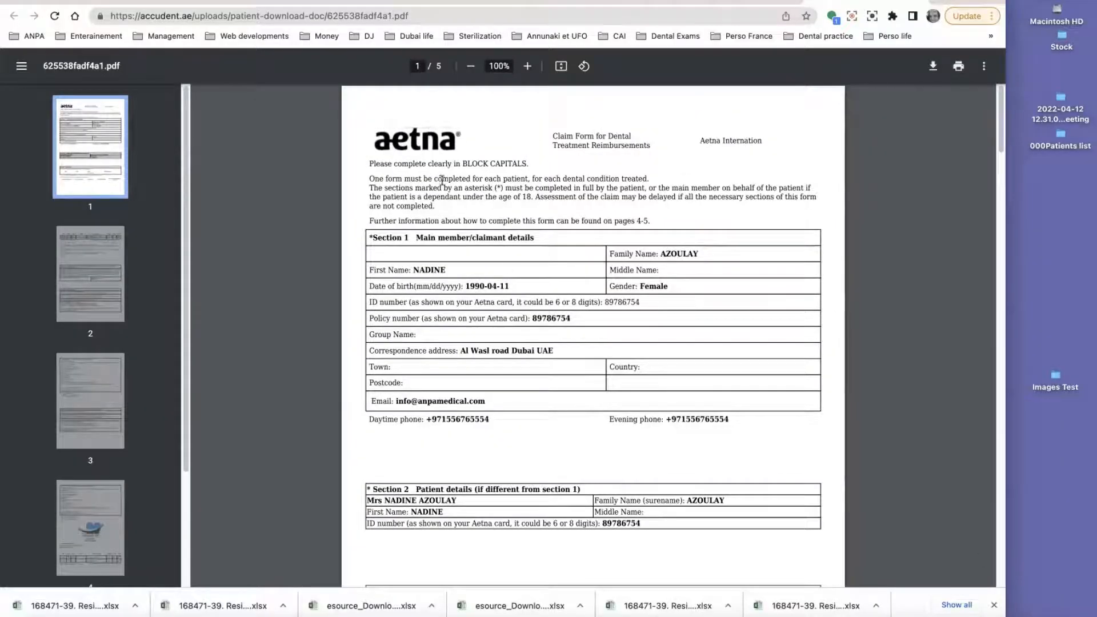
Step: Scroll through the generated PDF and highlight the invoice number on the tax invoice page
scroll(518, 285, "down", 5)
scroll(520, 289, "down", 20)
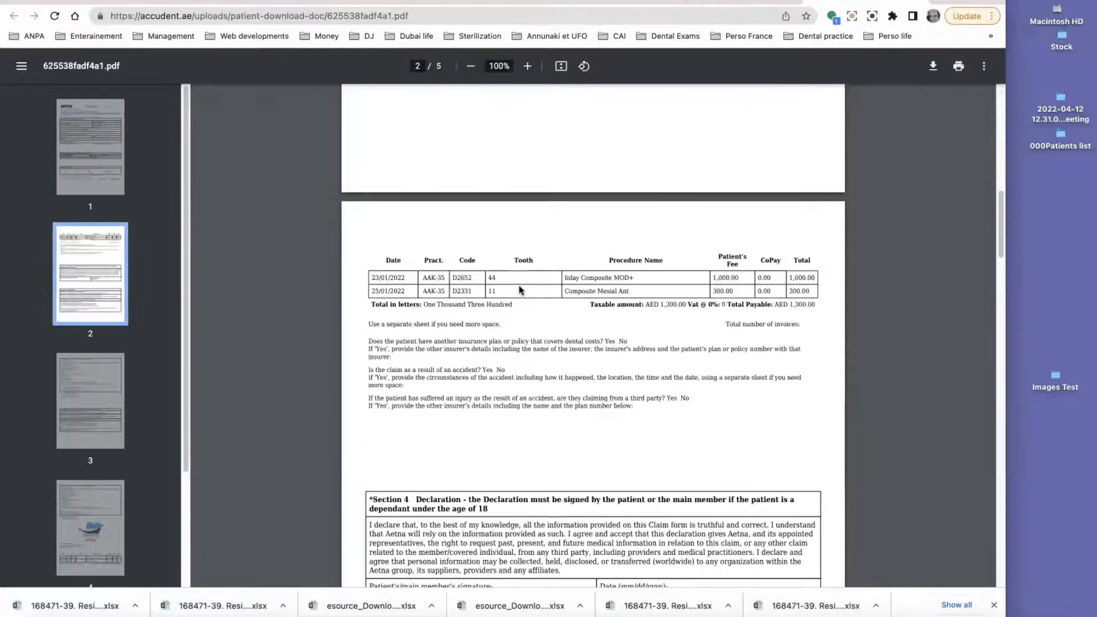
scroll(517, 289, "down", 1)
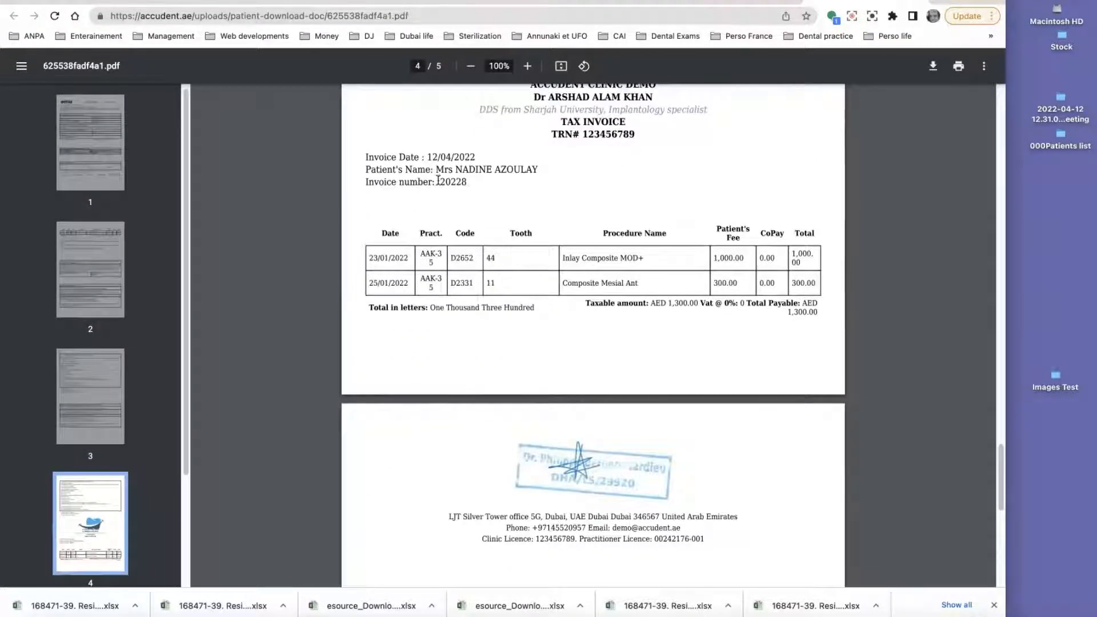
left_click_drag(435, 182, 476, 186)
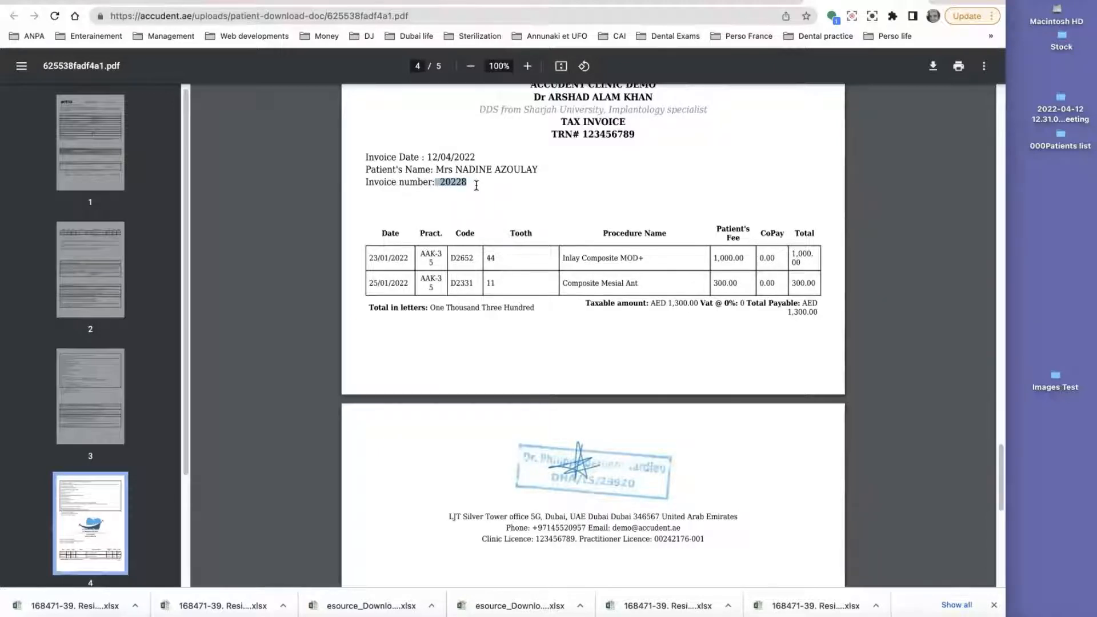
left_click(479, 197)
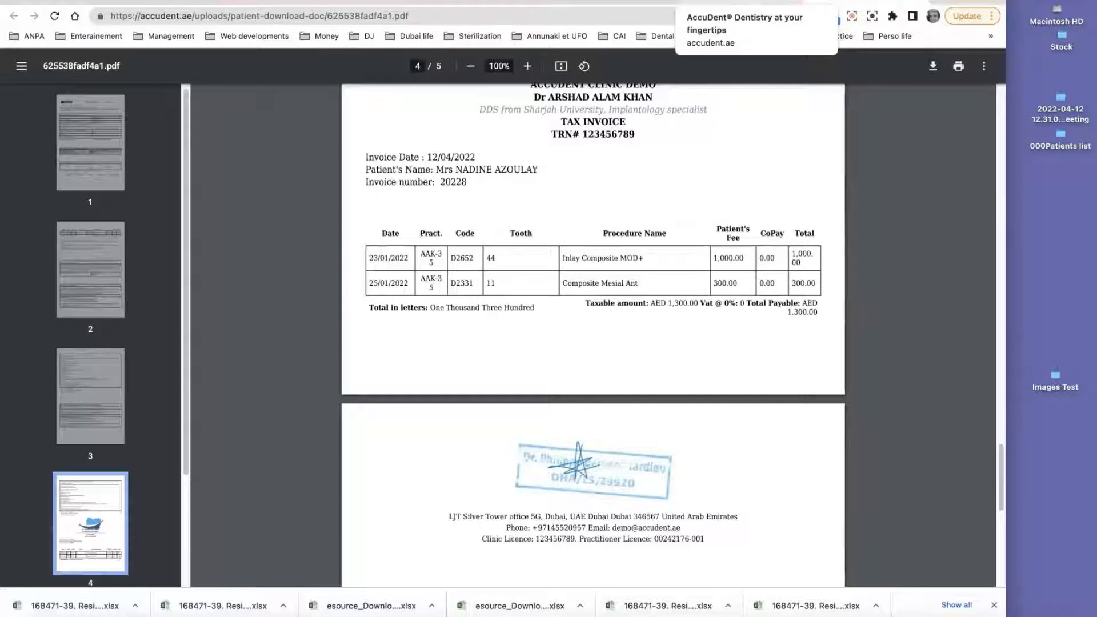
Step: Switch back to the patient's chart tab and open the patient's history
left_click(742, 1)
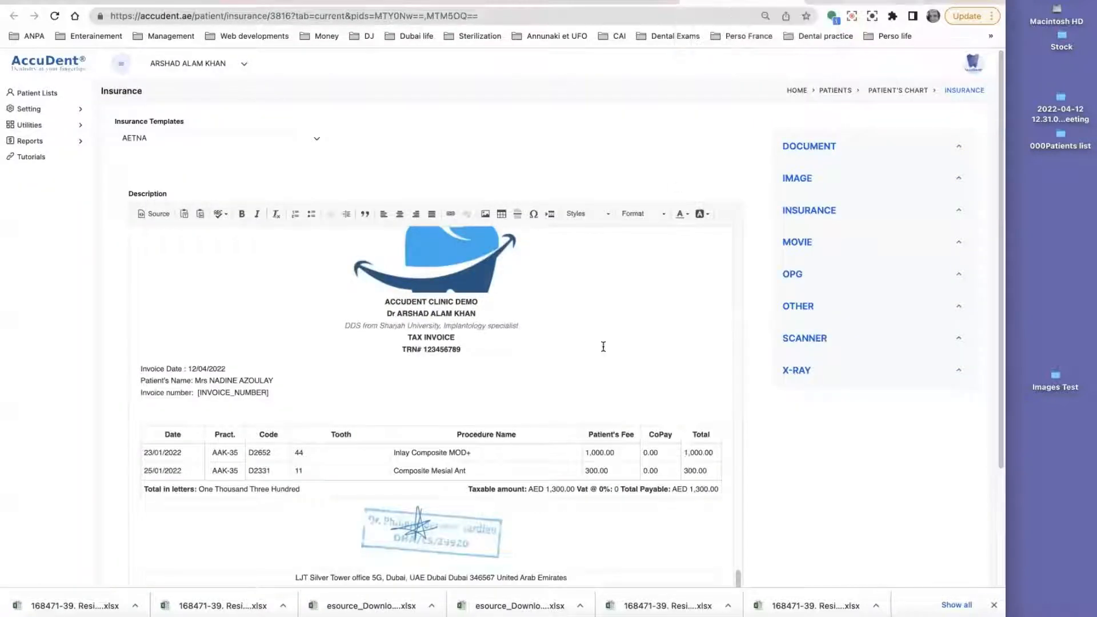
left_click(796, 1)
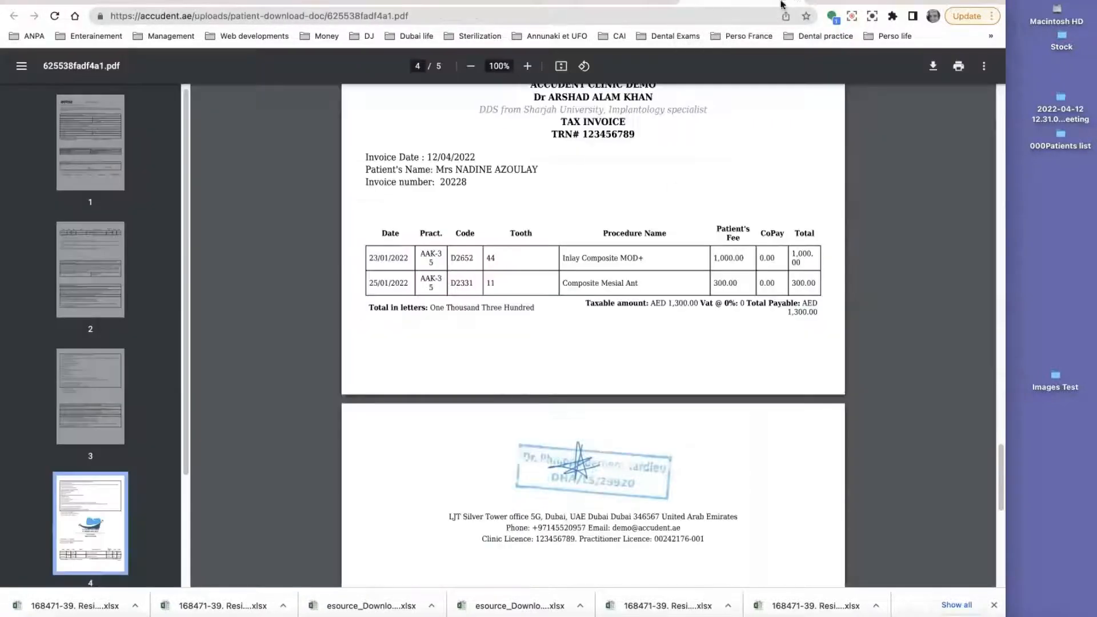
left_click(799, 2)
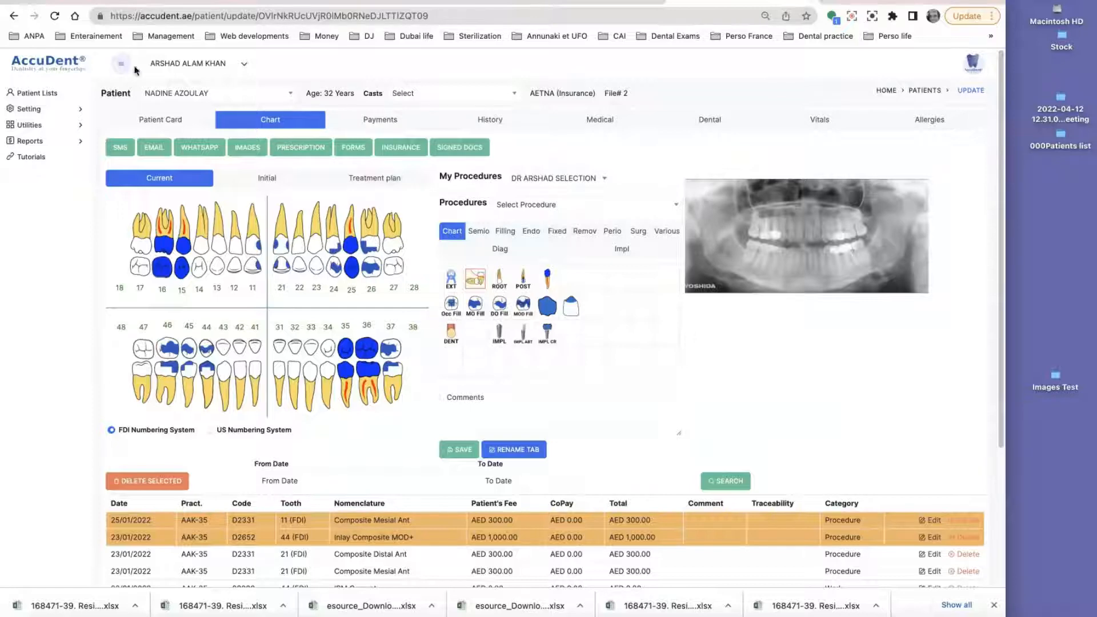
left_click(499, 121)
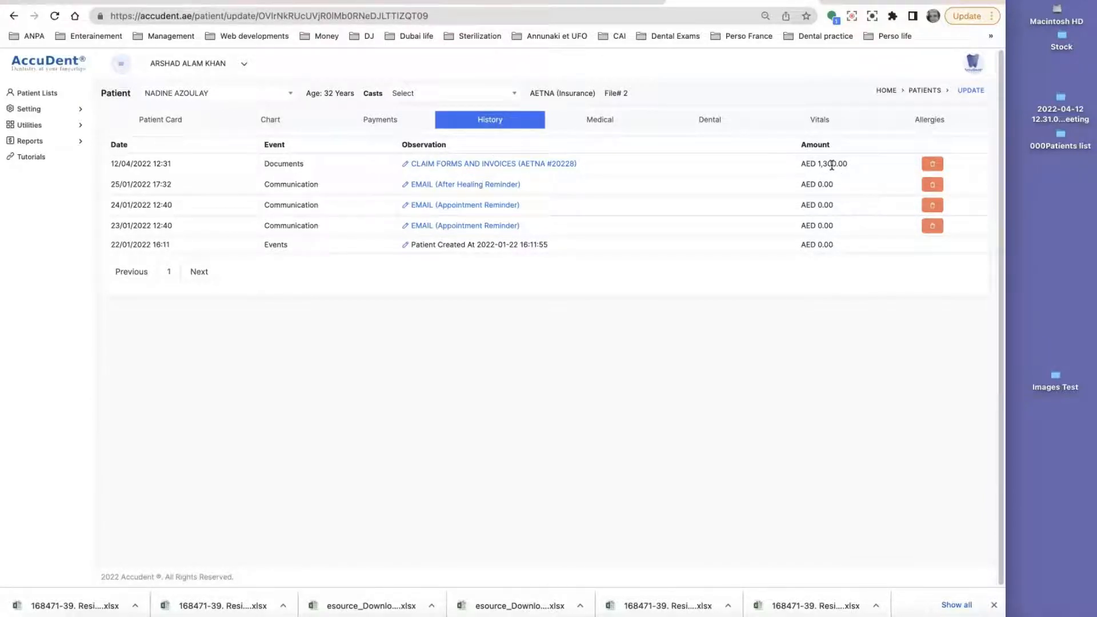
Step: Void the posted CLAIM FORMS AND INVOICES entry in the patient's history and confirm
left_click(270, 119)
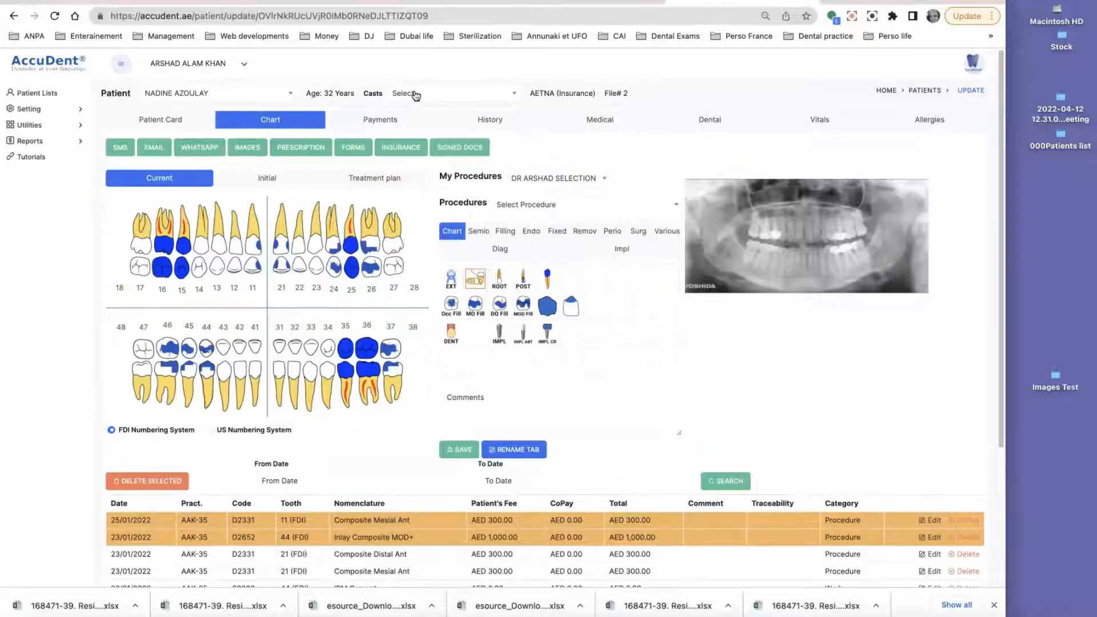
left_click(490, 120)
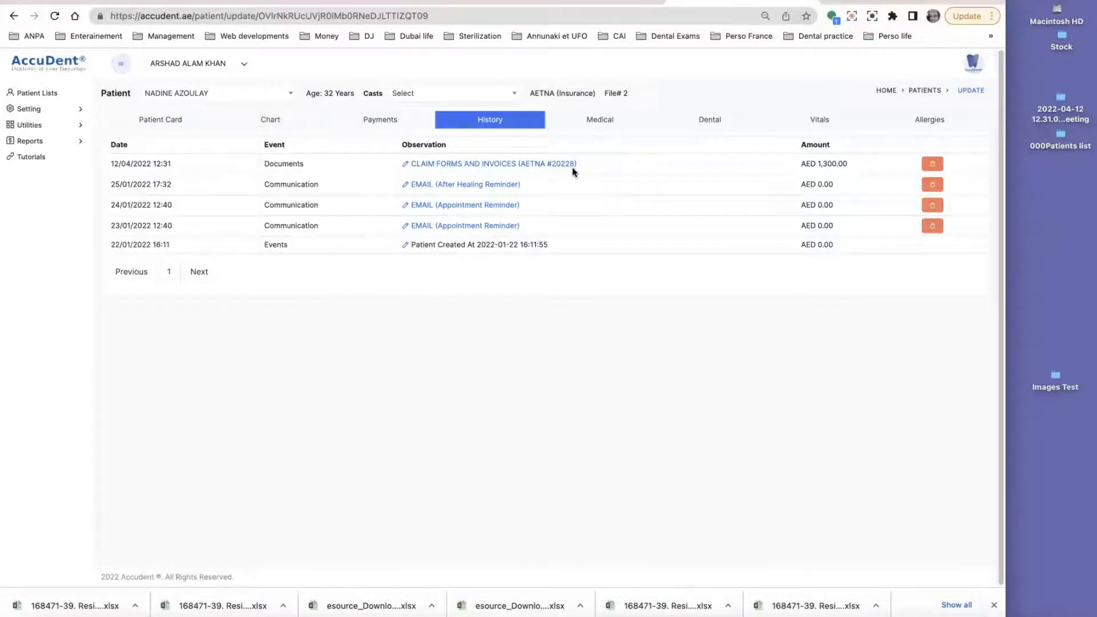
left_click(932, 165)
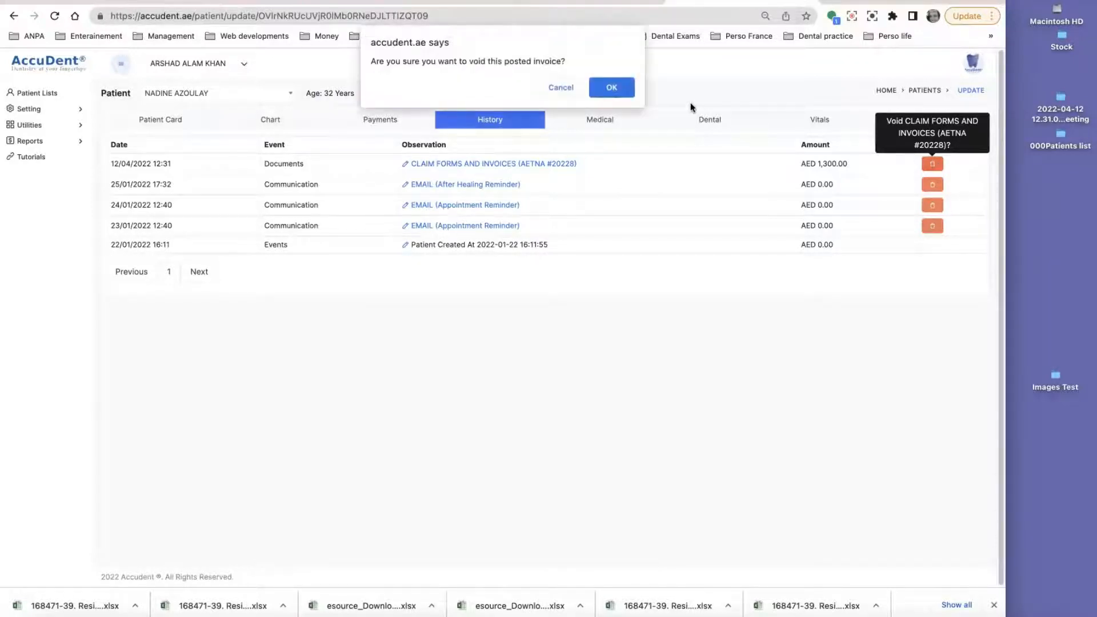
left_click(612, 87)
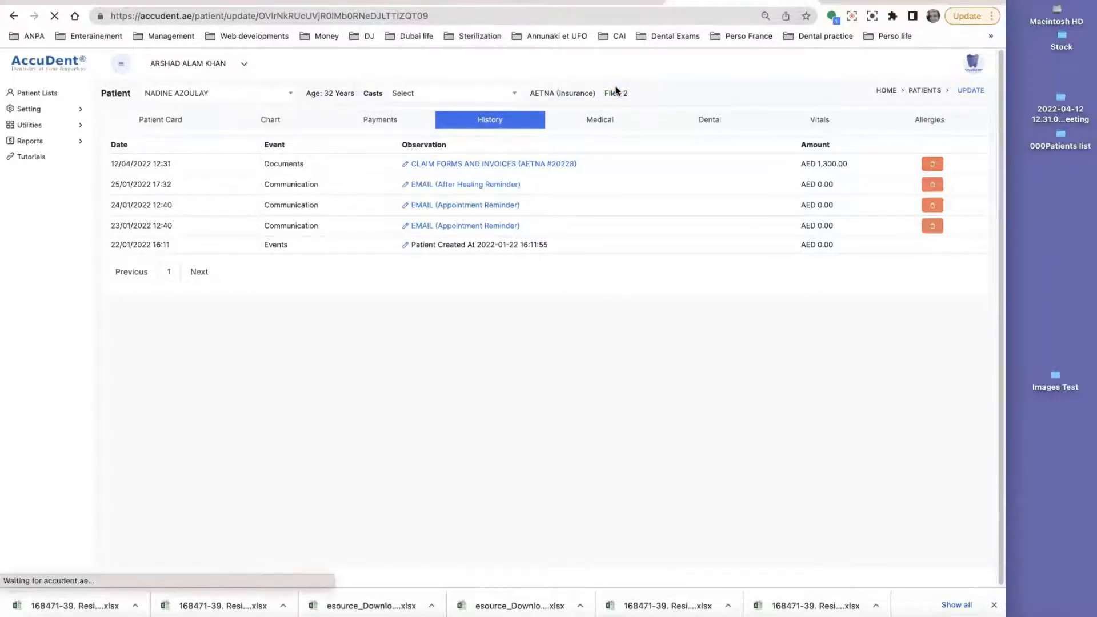
left_click(482, 121)
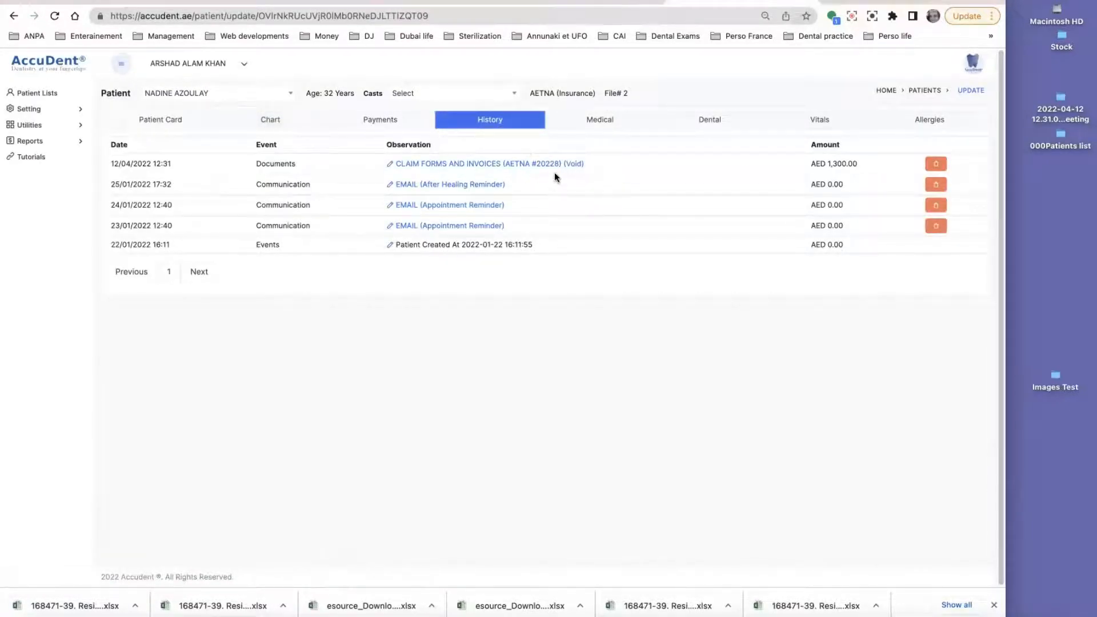
Step: Edit the tooth 44 Inlay Composite MOD+ procedure, setting the patient's fee to 800, and save
left_click(265, 124)
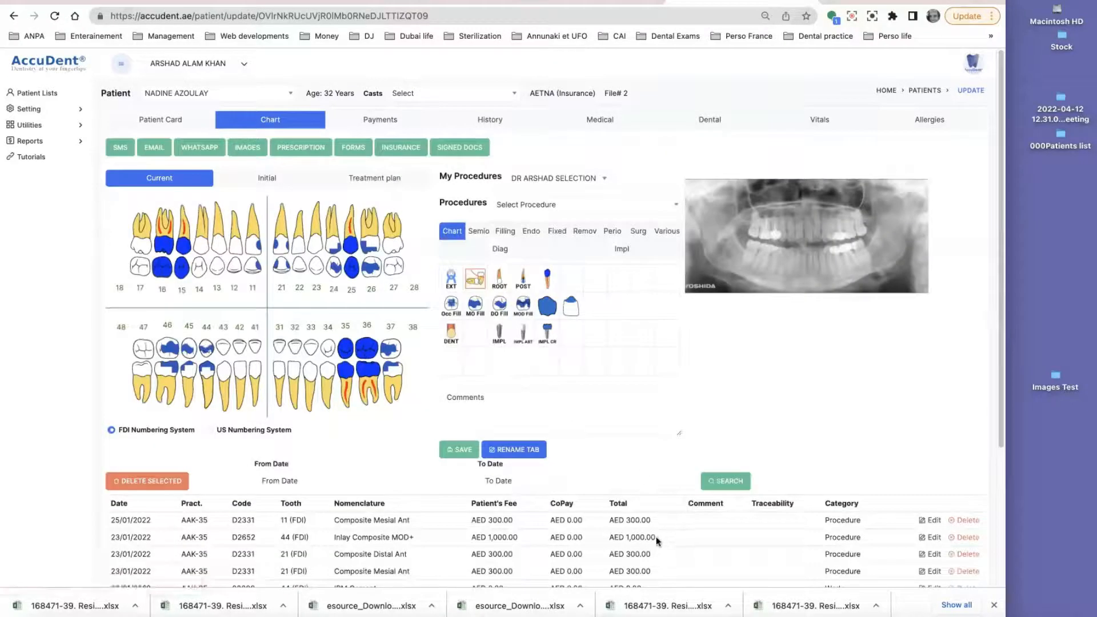
left_click(656, 537)
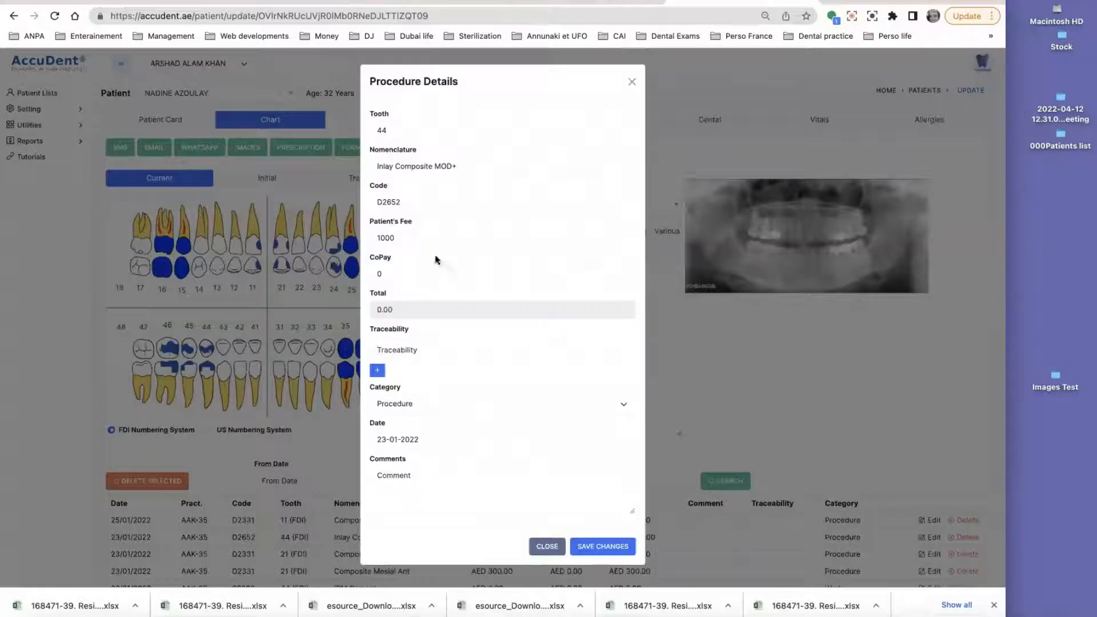
left_click_drag(406, 239, 344, 239)
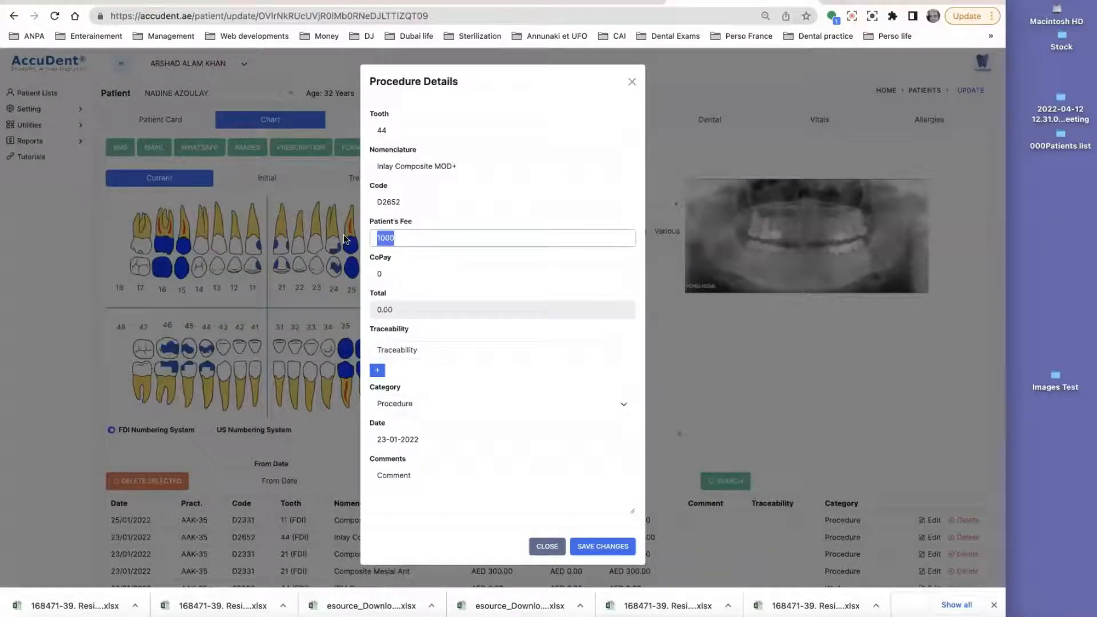
type("8")
left_click(606, 545)
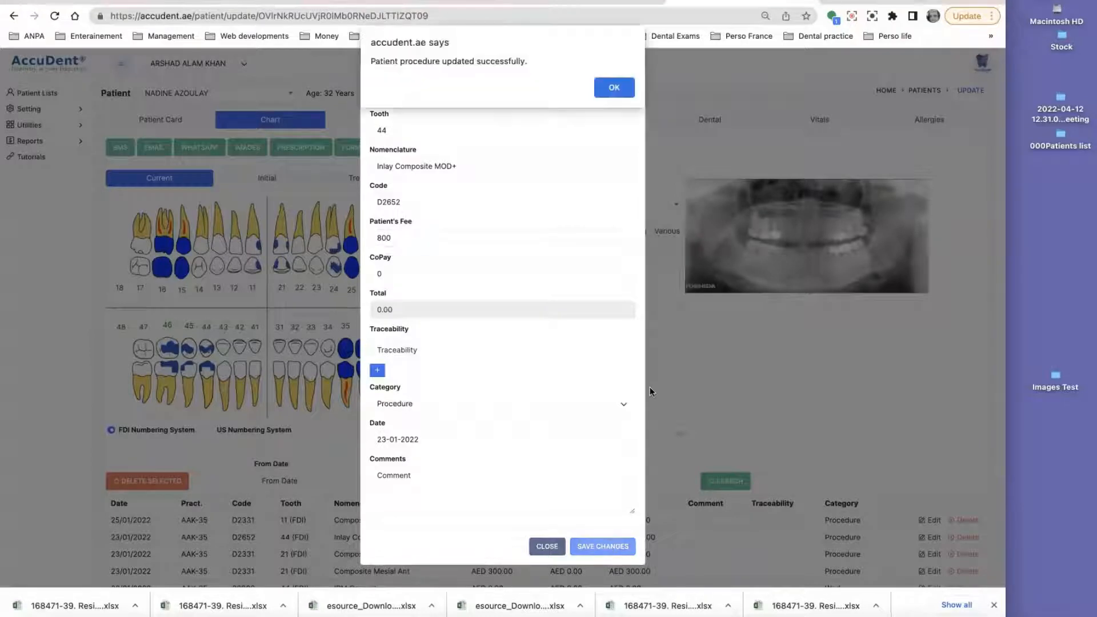
left_click(614, 86)
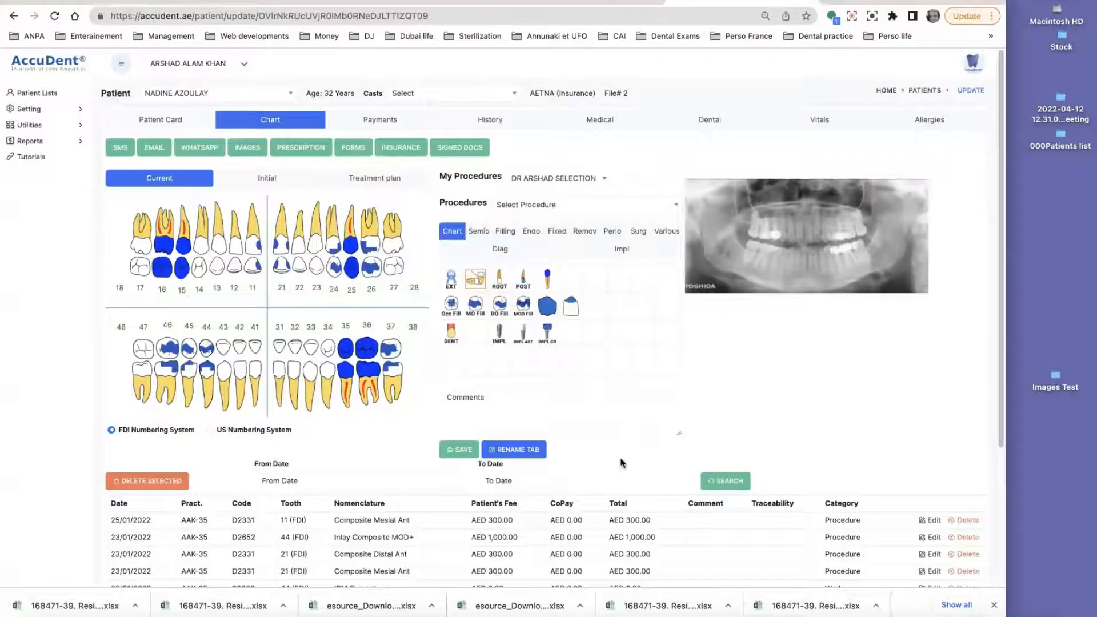
Step: Select both procedures again and download the updated AETNA claim as PDF, choosing to post it
left_click(647, 521)
left_click(649, 536)
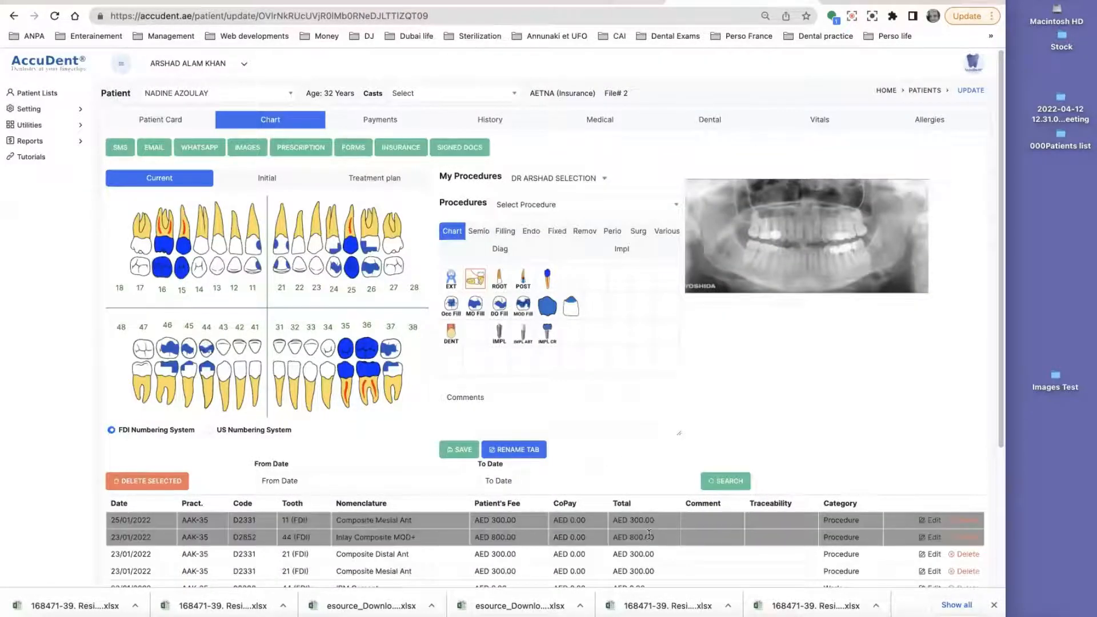
left_click(390, 146)
scroll(399, 334, "down", 20)
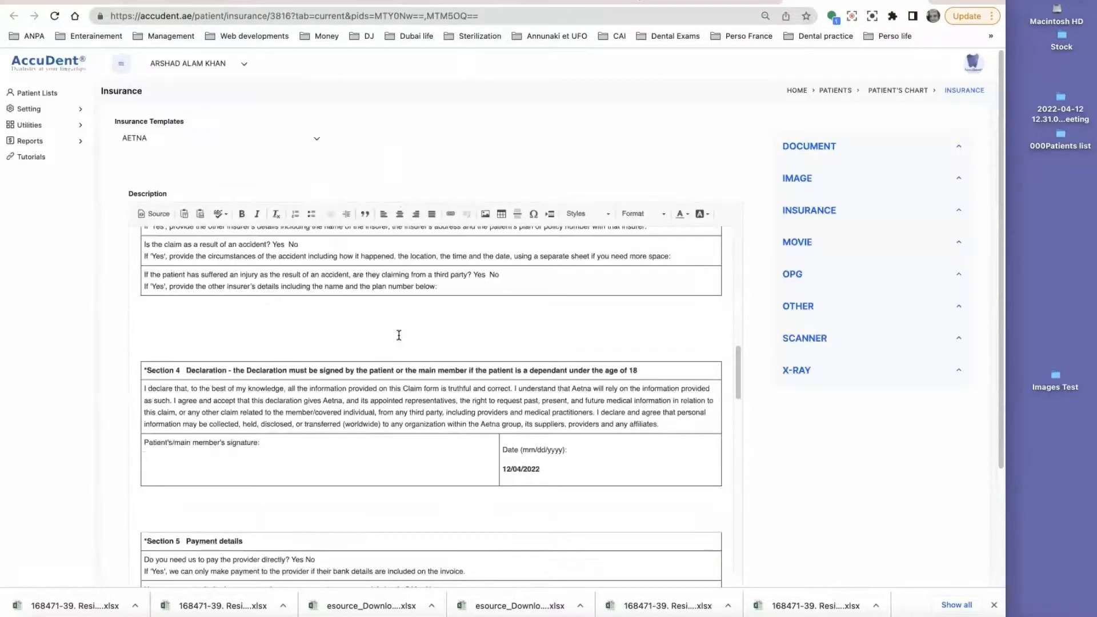
scroll(228, 474, "down", 3)
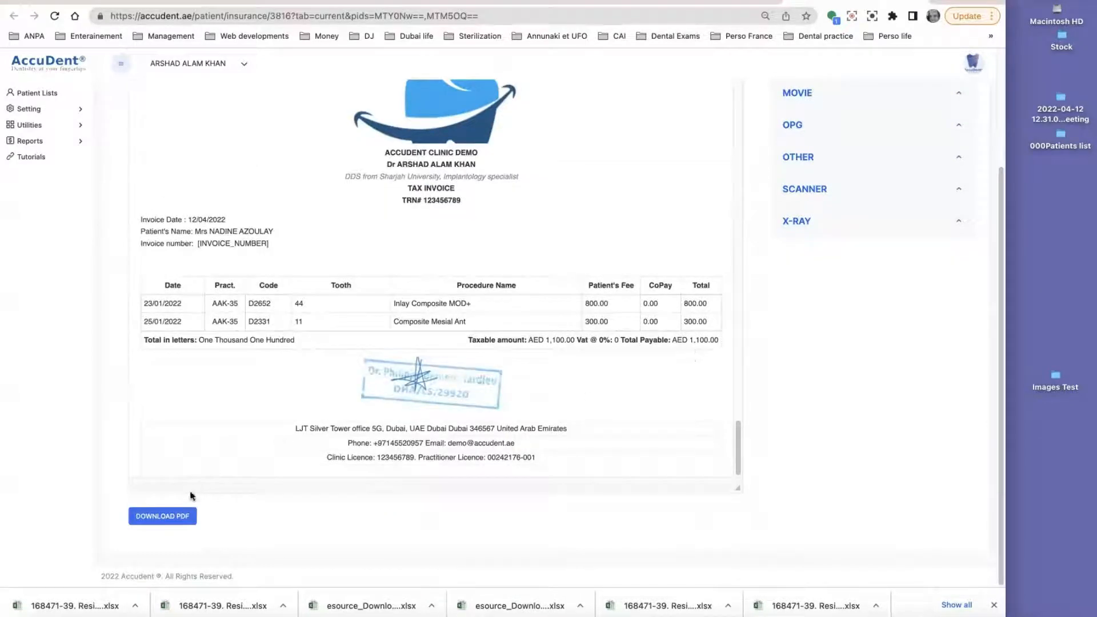
left_click(161, 516)
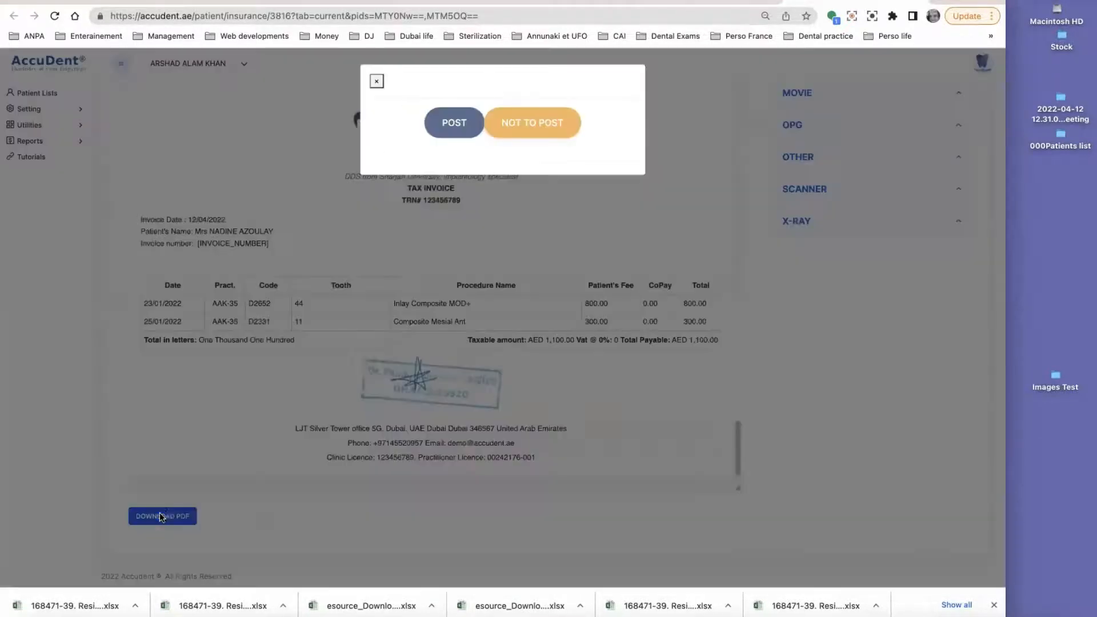
left_click(464, 134)
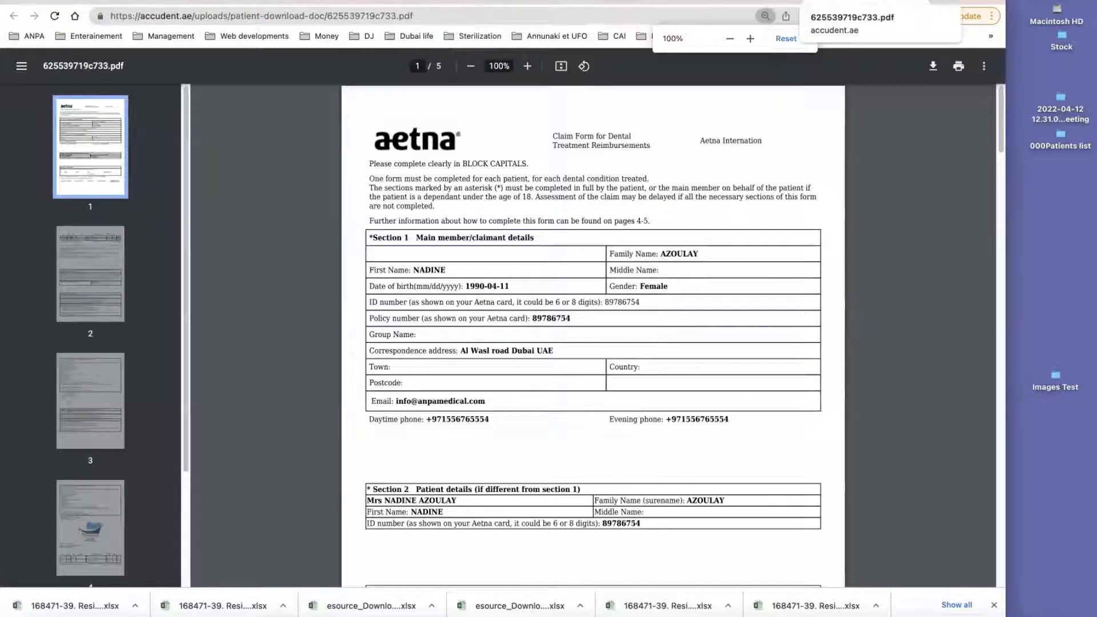
Step: Close the claim PDF and invoice tabs and open the patient's history to review the claim entries
left_click(918, 1)
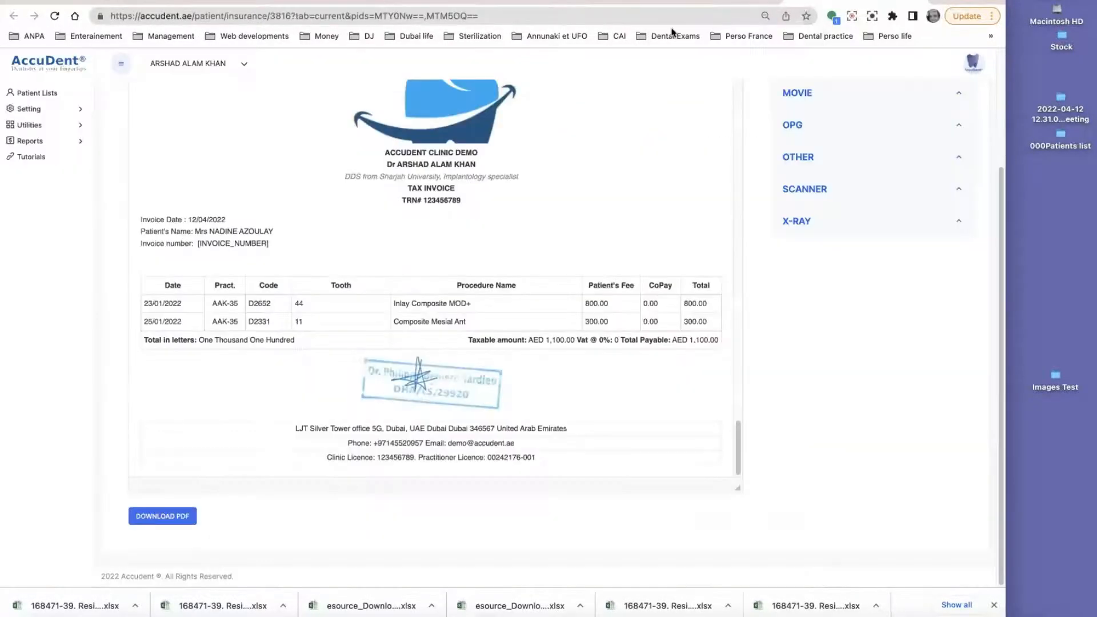
left_click(919, 1)
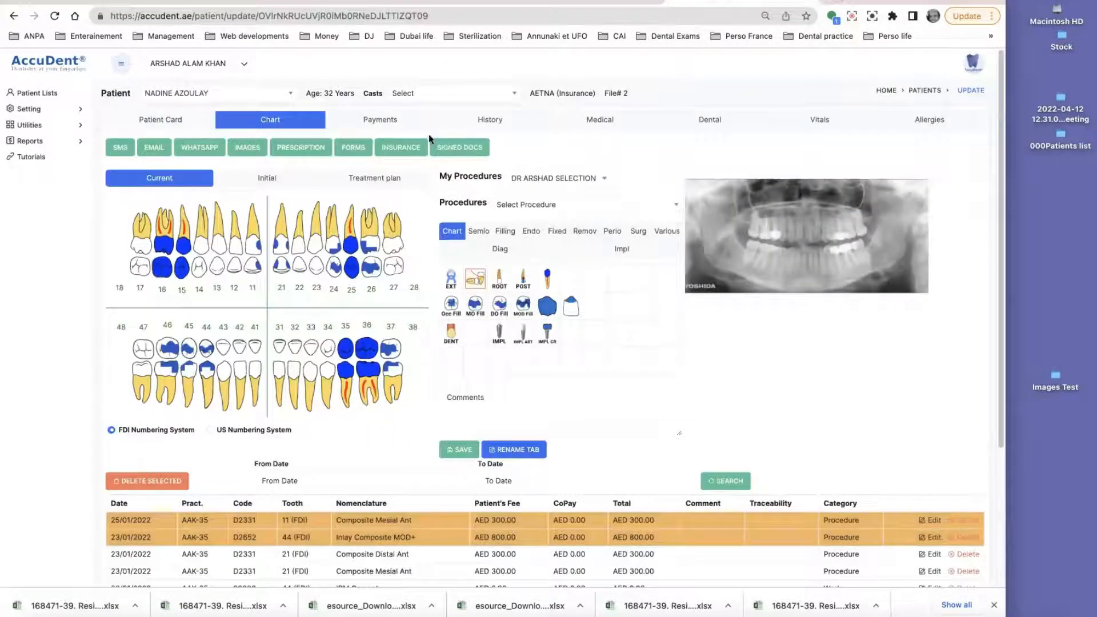
left_click(493, 121)
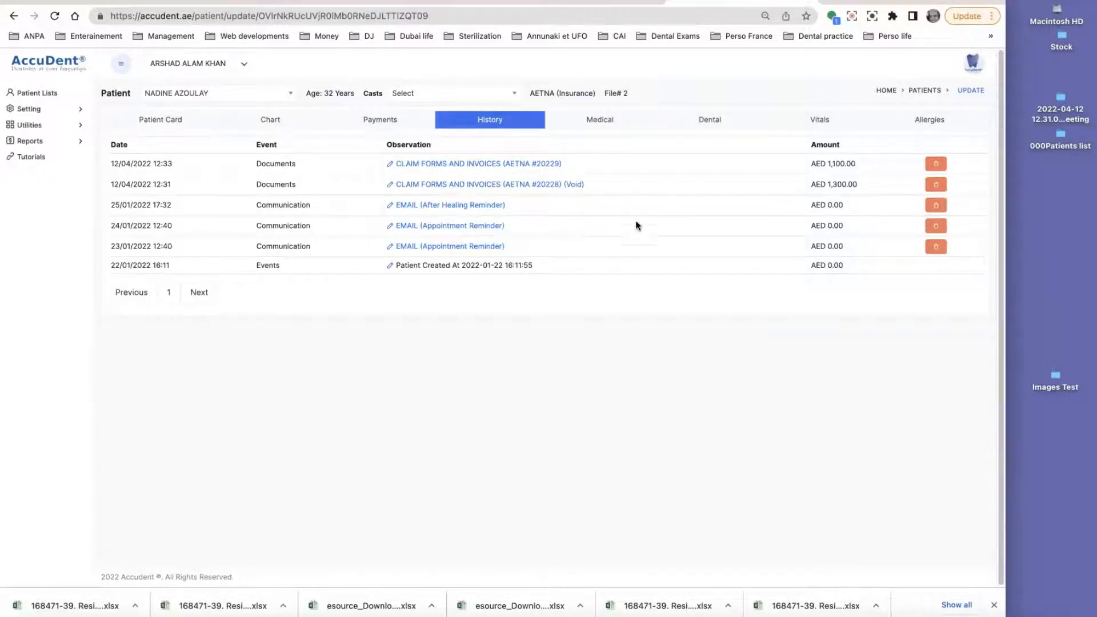
Step: Open the VAT list report, sort it by invoice number, and export it to a spreadsheet
left_click(28, 143)
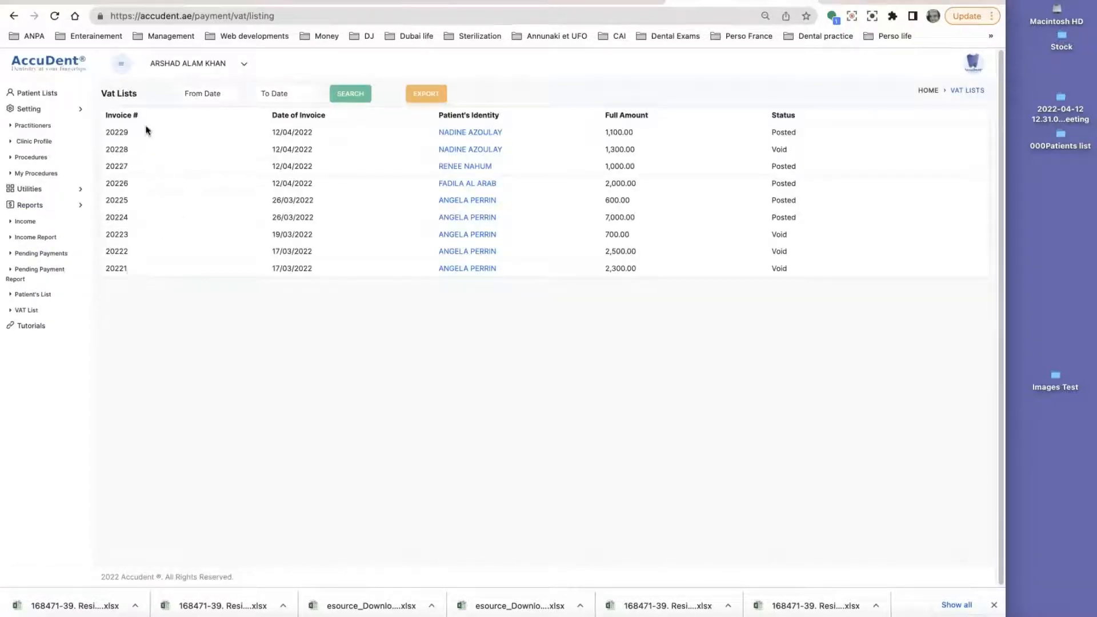
left_click(136, 119)
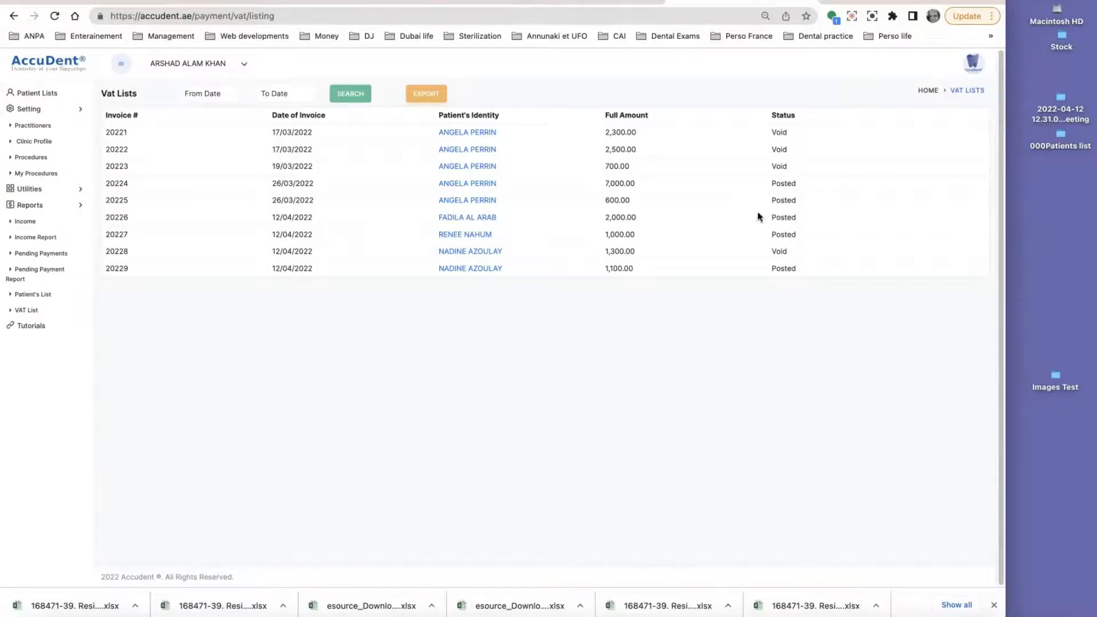
left_click(426, 93)
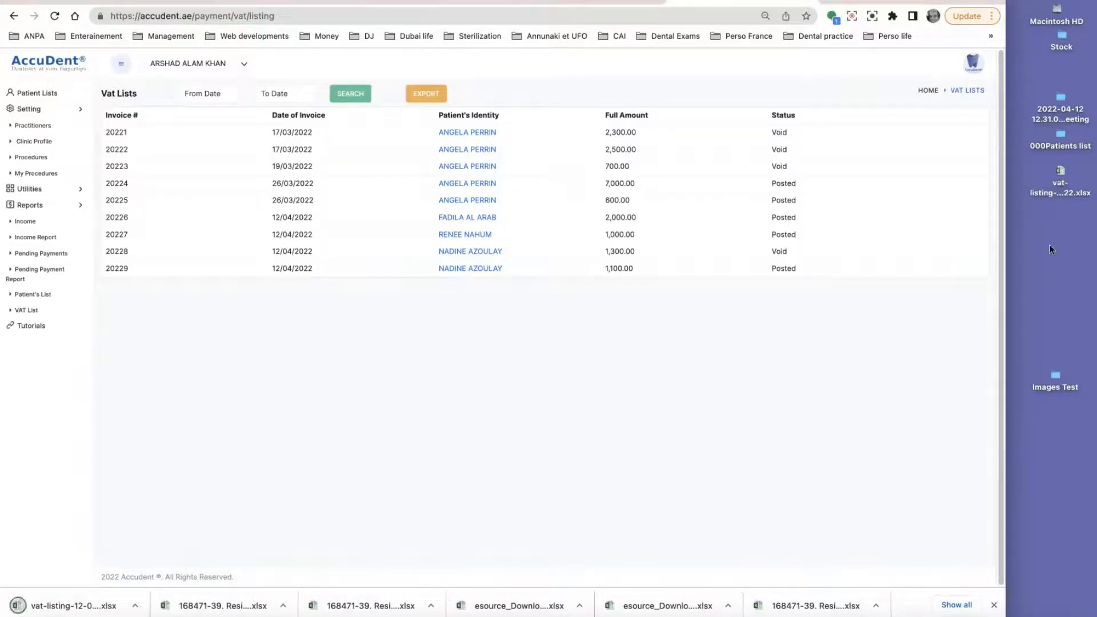
Step: Open the exported vat-listing spreadsheet from the desktop and look through its invoice rows
left_click(1056, 185)
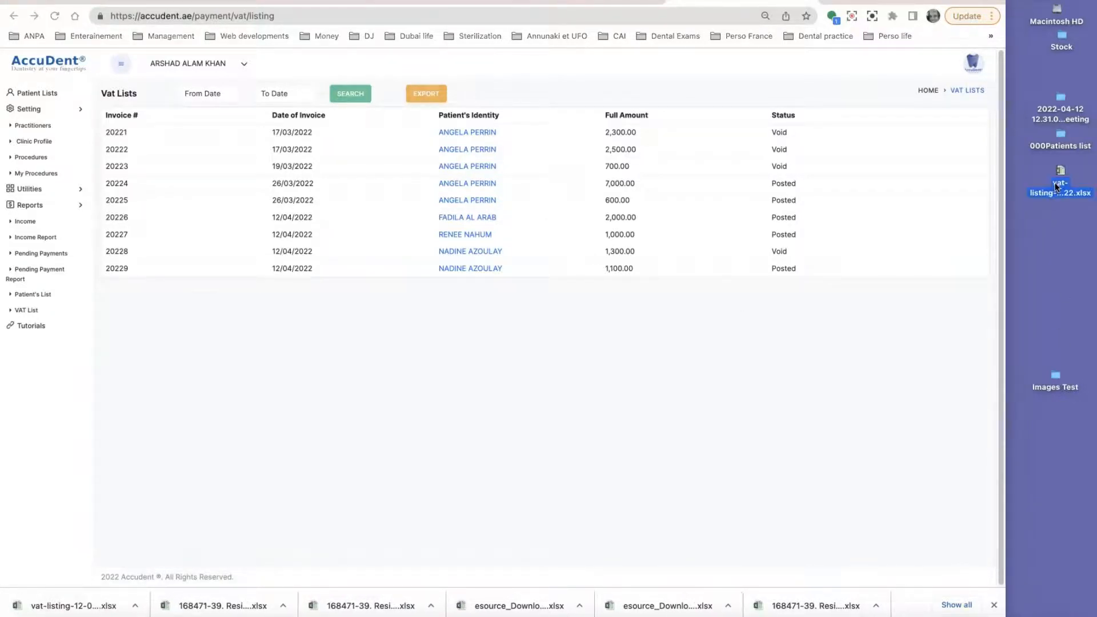
double_click(1061, 175)
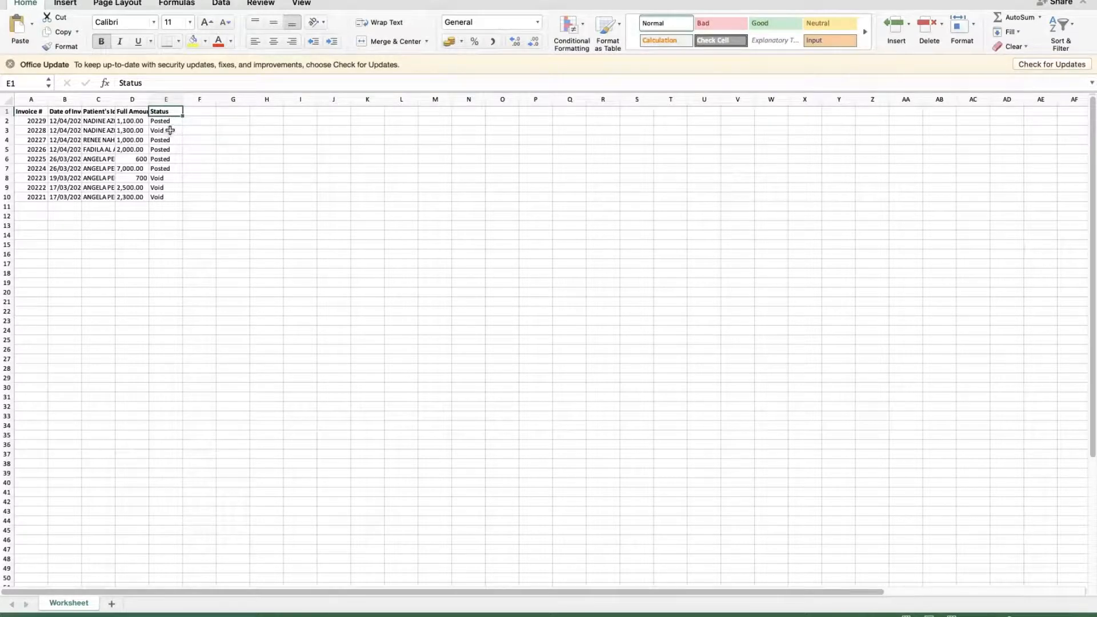
key("Down")
key("Down")
key("Down")
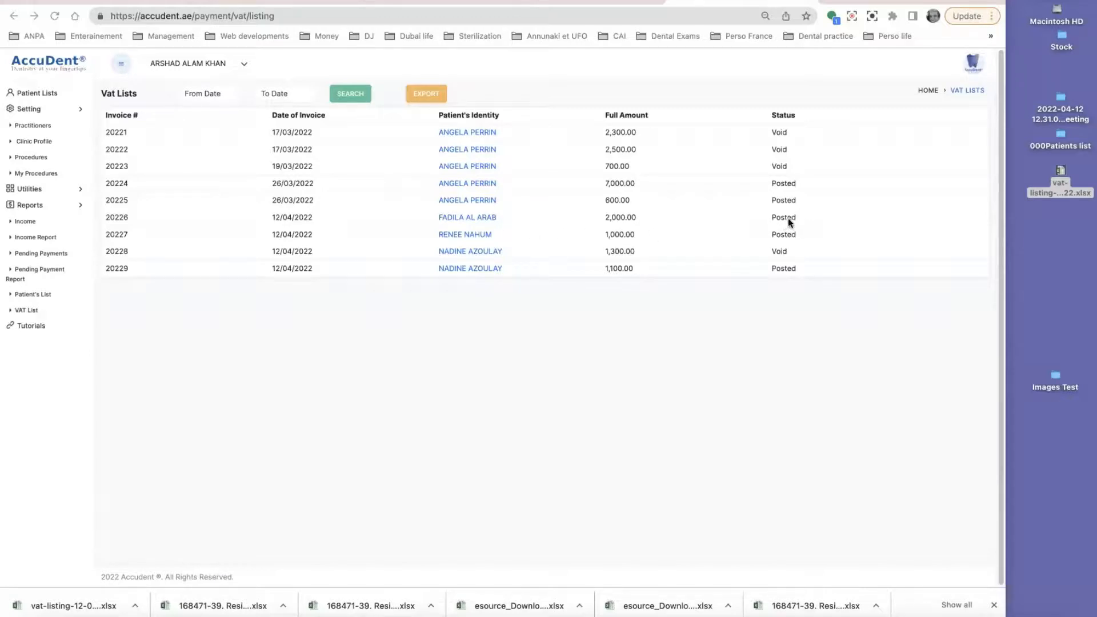
left_click(459, 217)
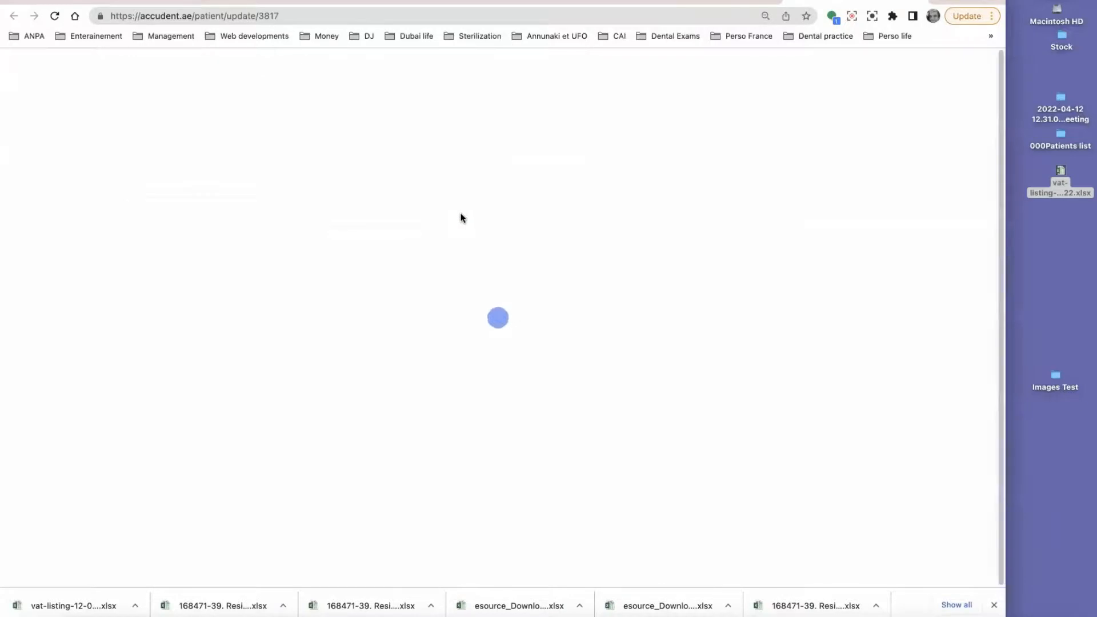
left_click(487, 121)
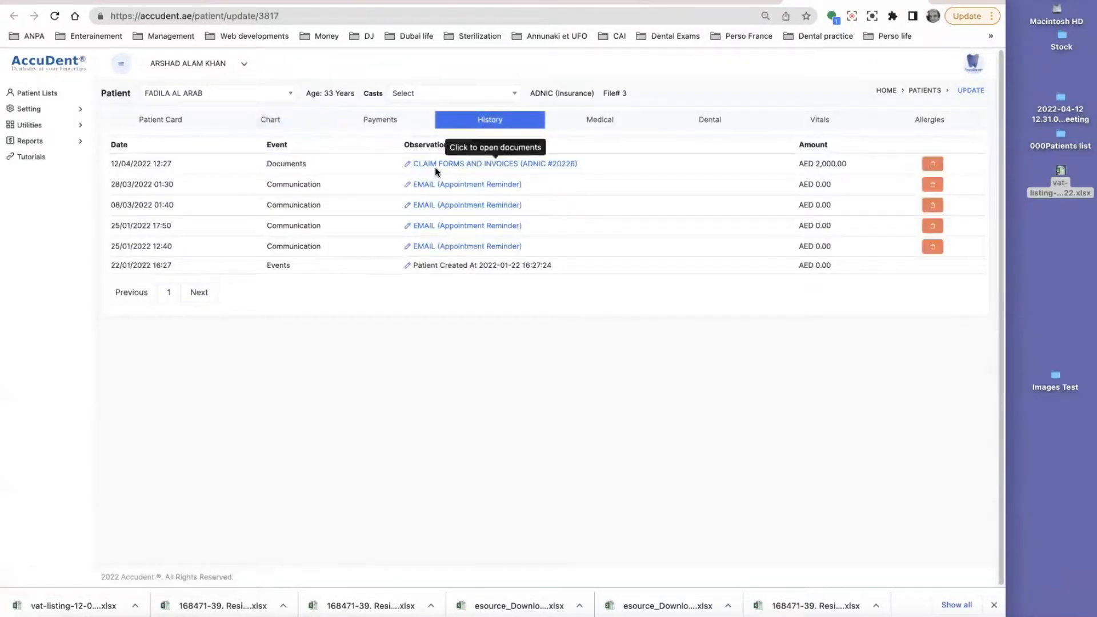
left_click(497, 164)
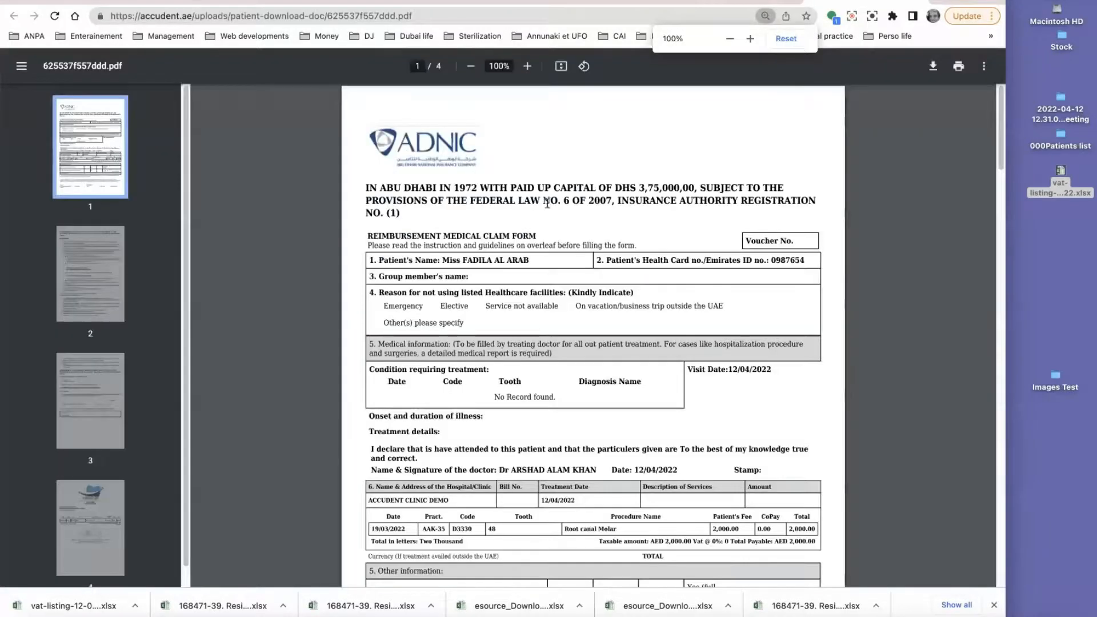
Step: Scroll through the ADNIC claim PDF pages and close it
scroll(539, 235, "down", 10)
scroll(540, 234, "down", 20)
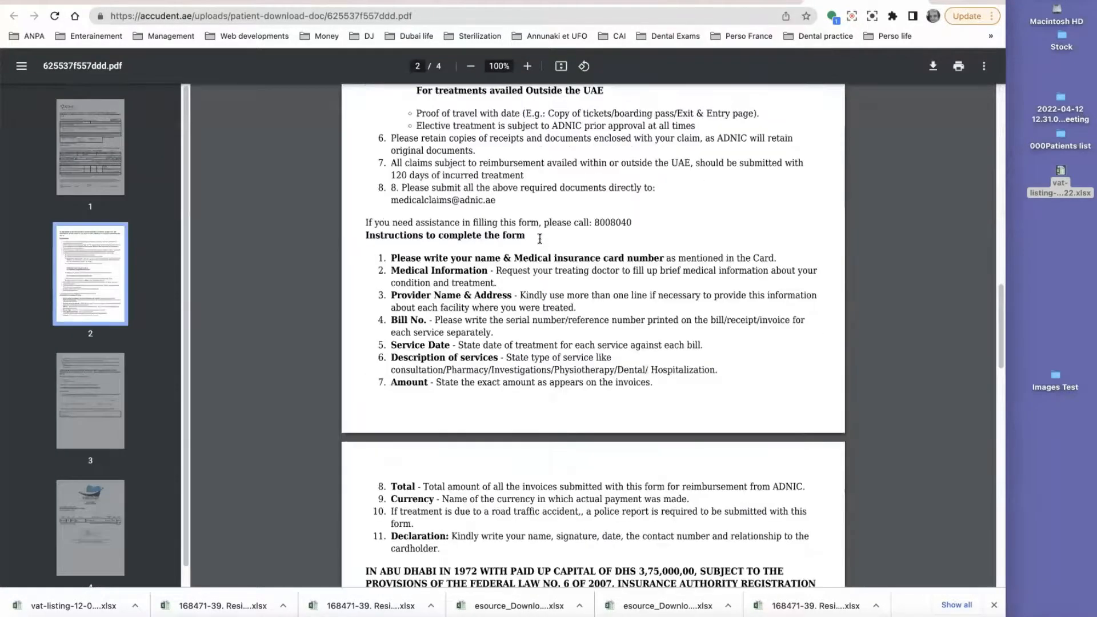
scroll(540, 243, "up", 7)
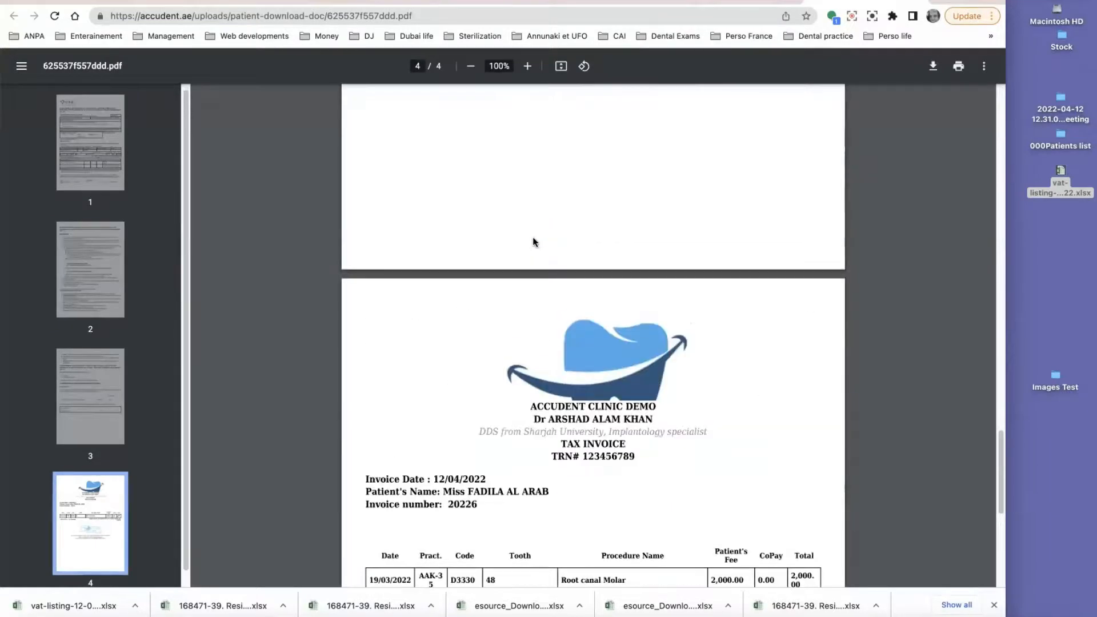
scroll(573, 292, "up", 15)
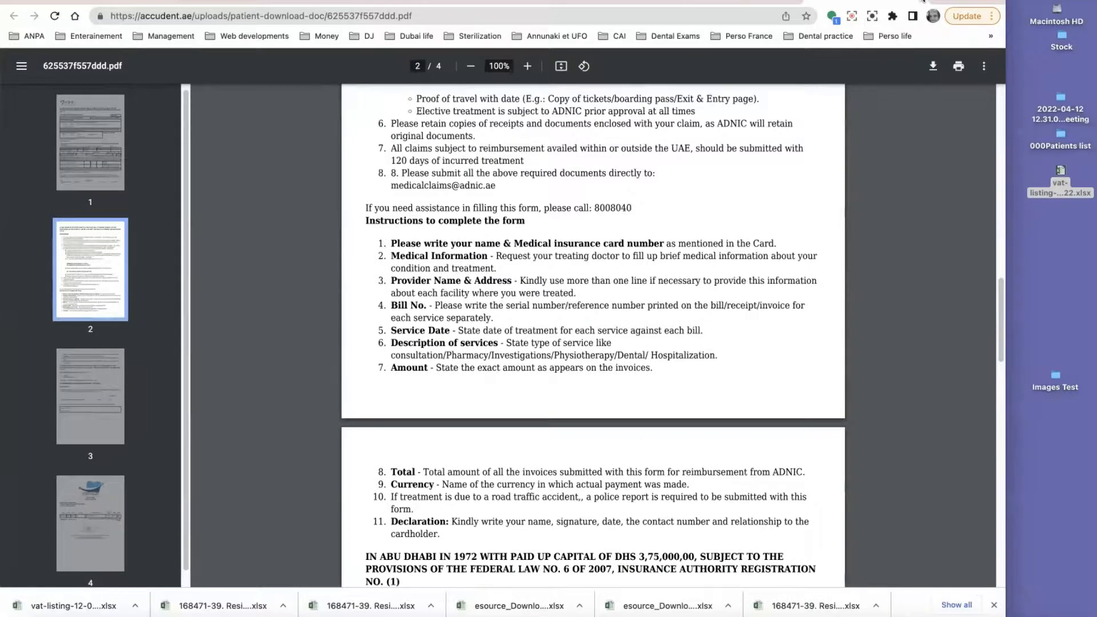
left_click(920, 1)
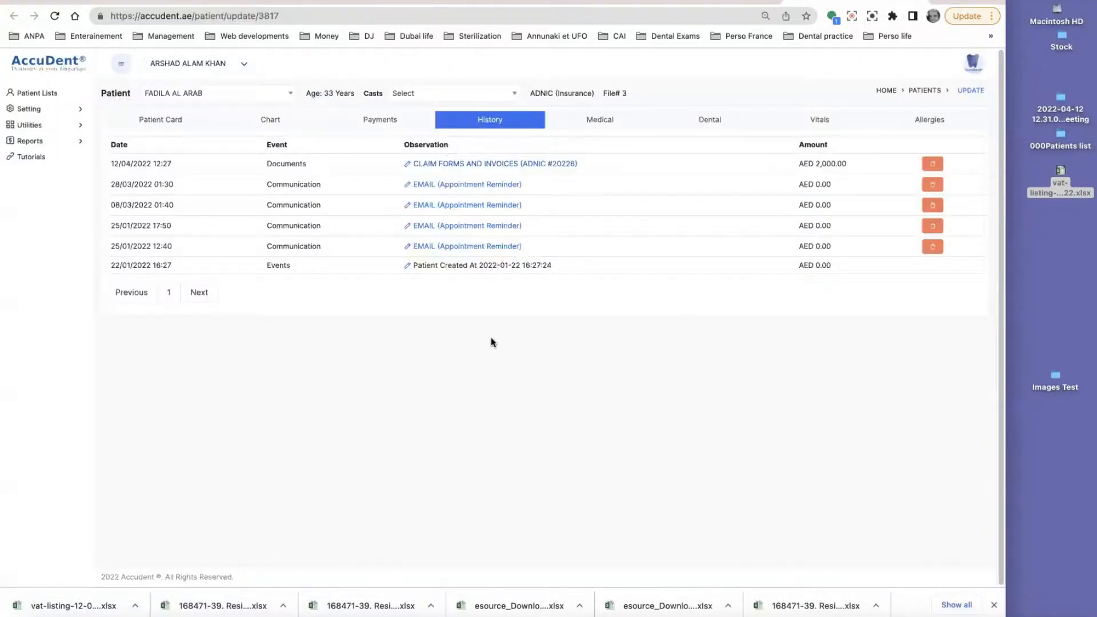